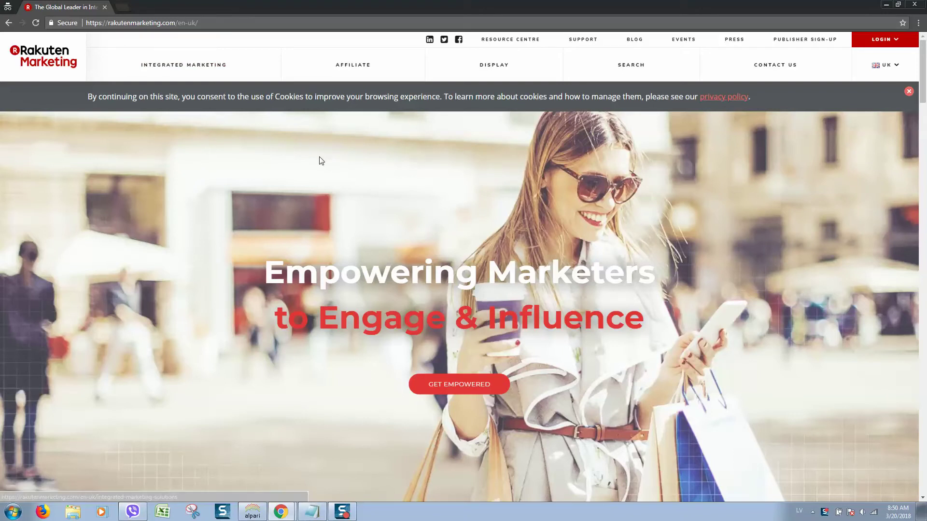
Step: Reload the home page, view the affiliate login page, then return to the Rakuten Marketing home page
{"action": "left_click", "coordinate": [36, 23]}
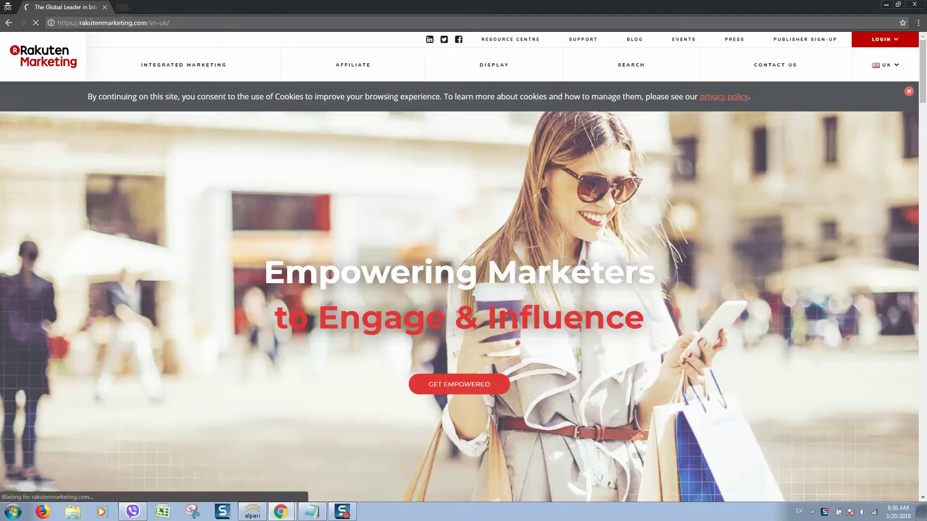
{"action": "left_click", "coordinate": [128, 22]}
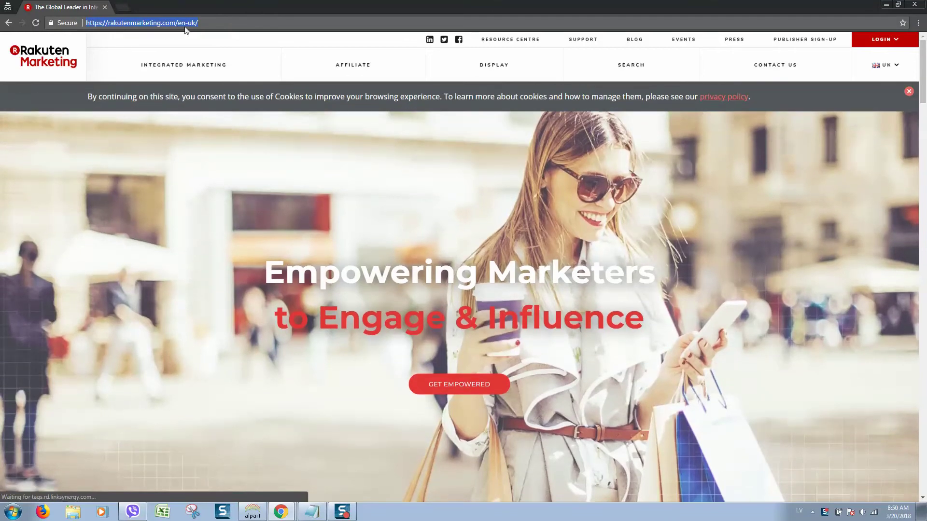
{"action": "left_click", "coordinate": [895, 40]}
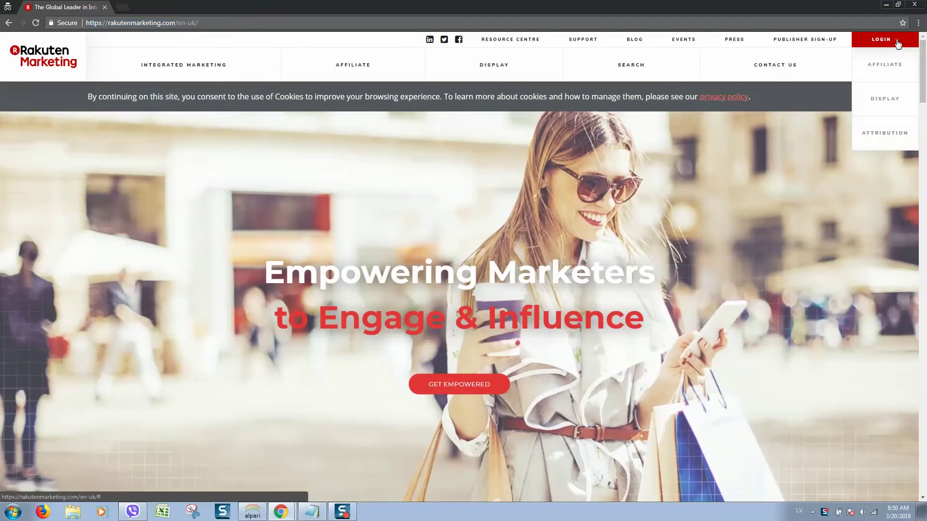
{"action": "left_click", "coordinate": [895, 71]}
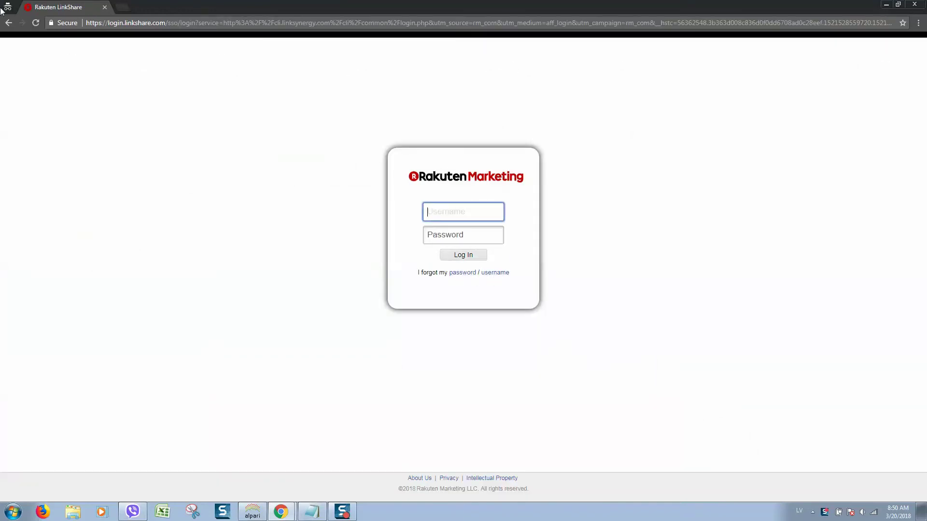
{"action": "left_click", "coordinate": [9, 23]}
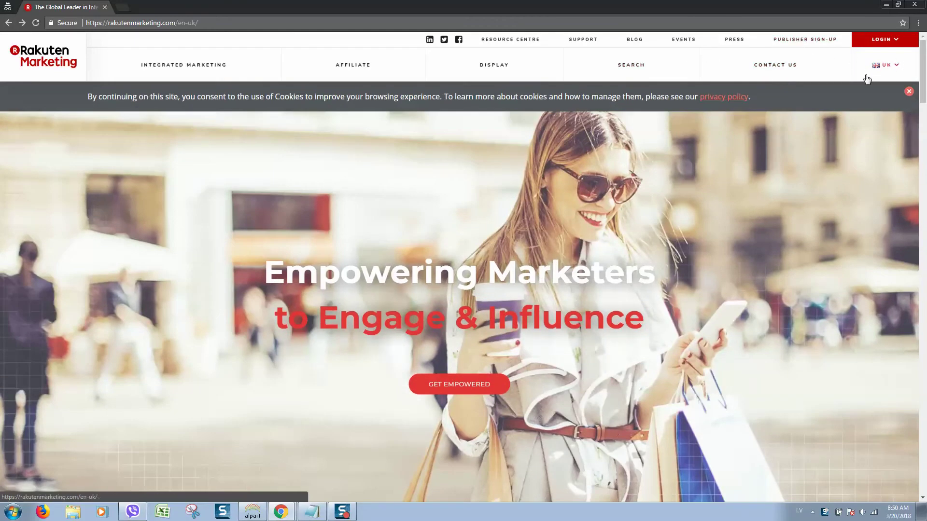
Step: Open the Affiliate page from its service card and scroll down to the Advertiser and Publisher Solutions
{"action": "scroll", "coordinate": [459, 207], "scroll_direction": "down", "scroll_amount": 7}
{"action": "scroll", "coordinate": [449, 206], "scroll_direction": "down", "scroll_amount": 5}
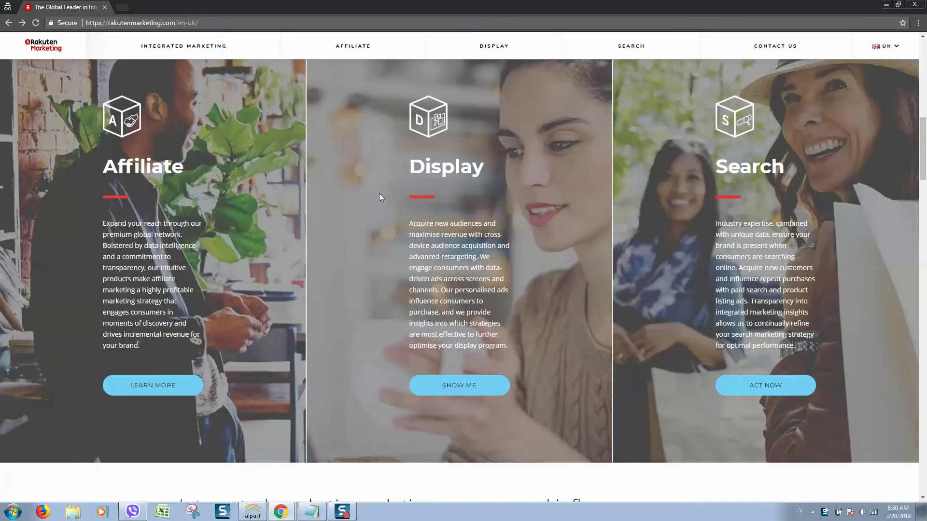
{"action": "scroll", "coordinate": [176, 132], "scroll_direction": "up", "scroll_amount": 3}
{"action": "scroll", "coordinate": [234, 209], "scroll_direction": "down", "scroll_amount": 1}
{"action": "scroll", "coordinate": [235, 208], "scroll_direction": "down", "scroll_amount": 1}
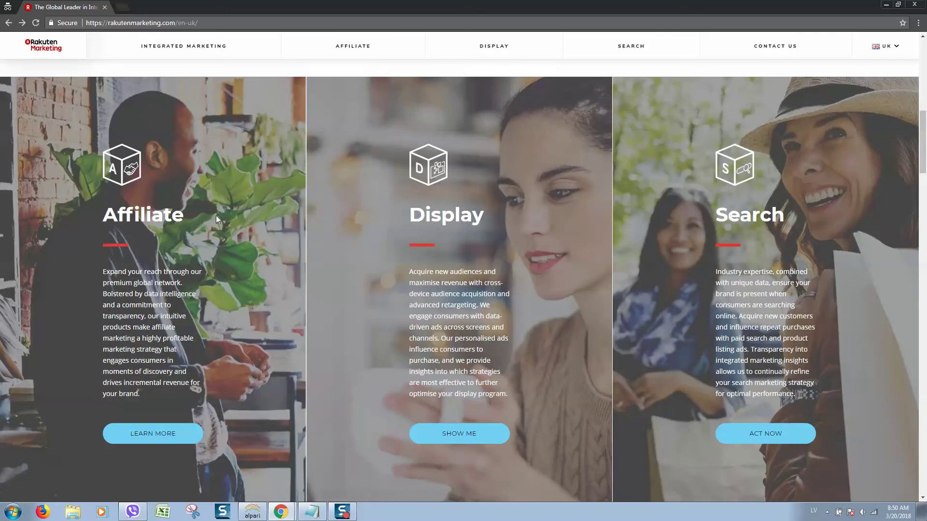
{"action": "scroll", "coordinate": [176, 237], "scroll_direction": "down", "scroll_amount": 2}
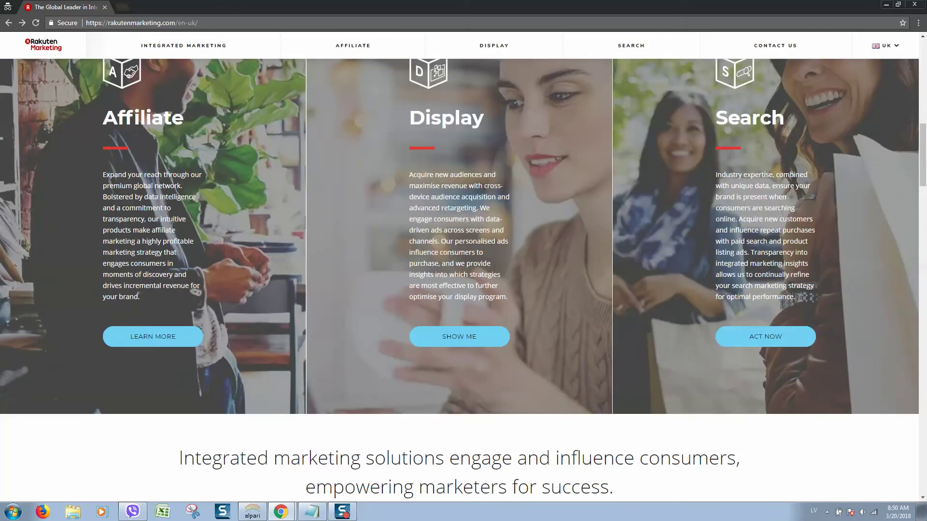
{"action": "scroll", "coordinate": [170, 250], "scroll_direction": "up", "scroll_amount": 2}
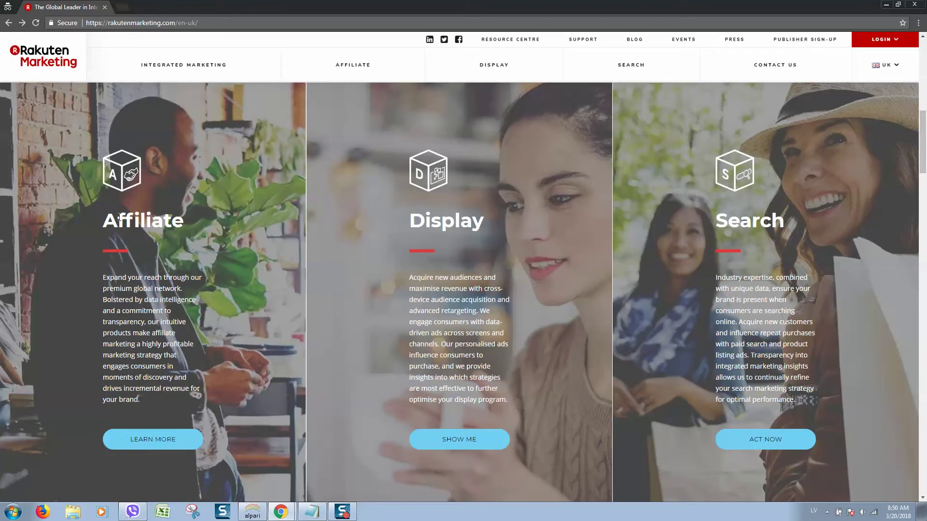
{"action": "left_click", "coordinate": [150, 439]}
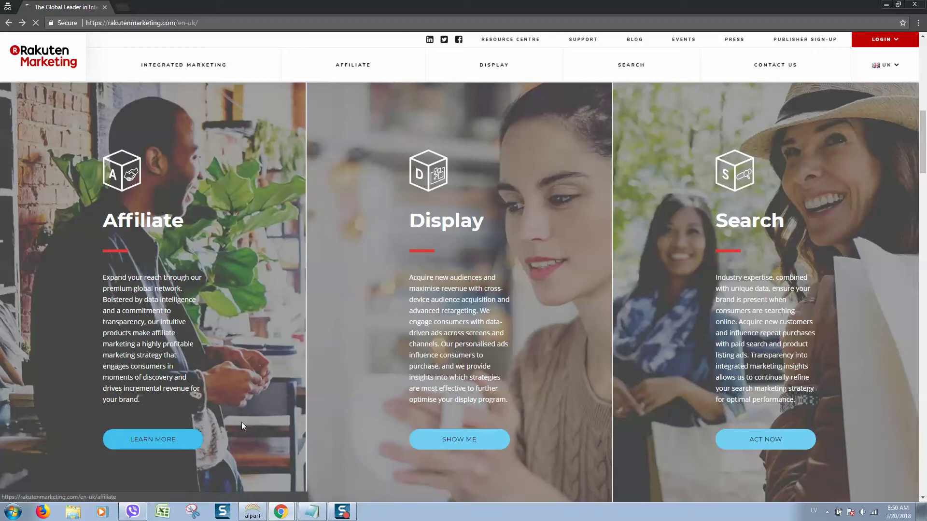
{"action": "scroll", "coordinate": [231, 410], "scroll_direction": "down", "scroll_amount": 5}
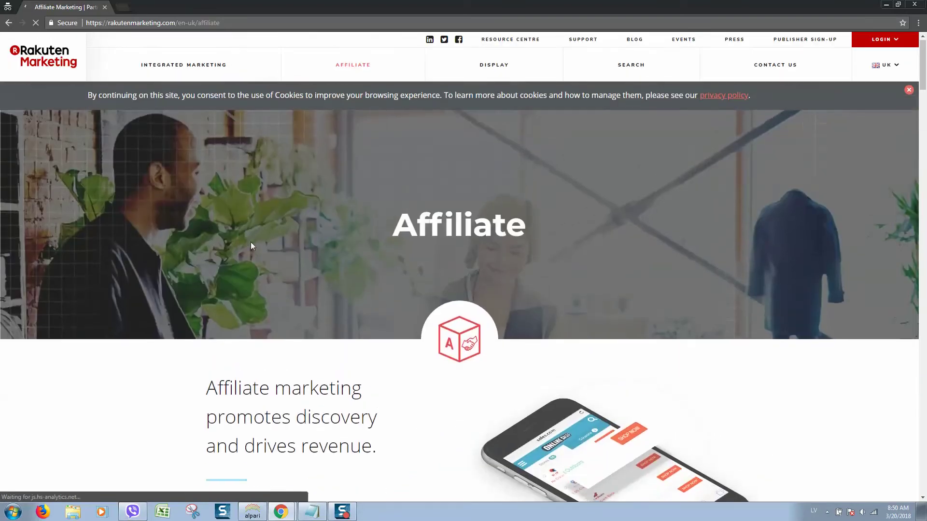
{"action": "scroll", "coordinate": [251, 242], "scroll_direction": "down", "scroll_amount": 12}
{"action": "scroll", "coordinate": [472, 257], "scroll_direction": "down", "scroll_amount": 3}
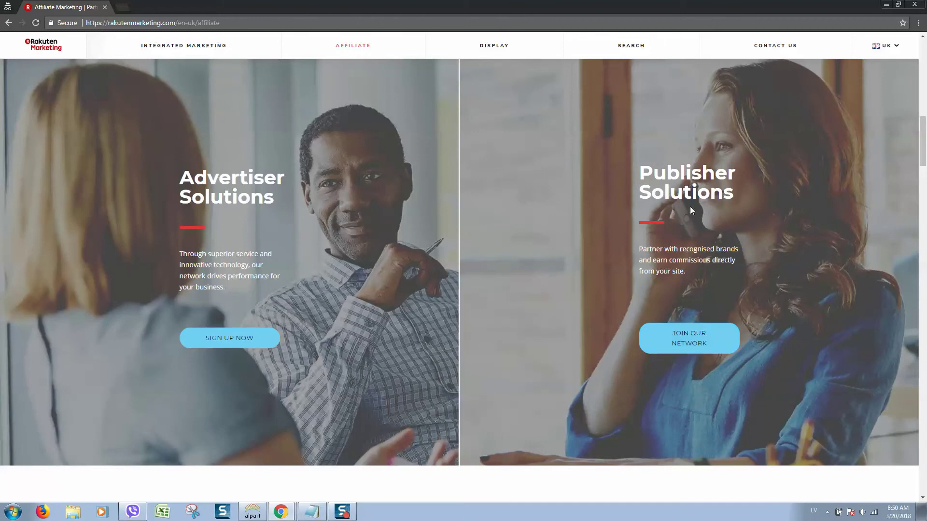
Step: Open the LinkShare Publisher Registration form via JOIN OUR NETWORK
{"action": "left_click", "coordinate": [699, 352]}
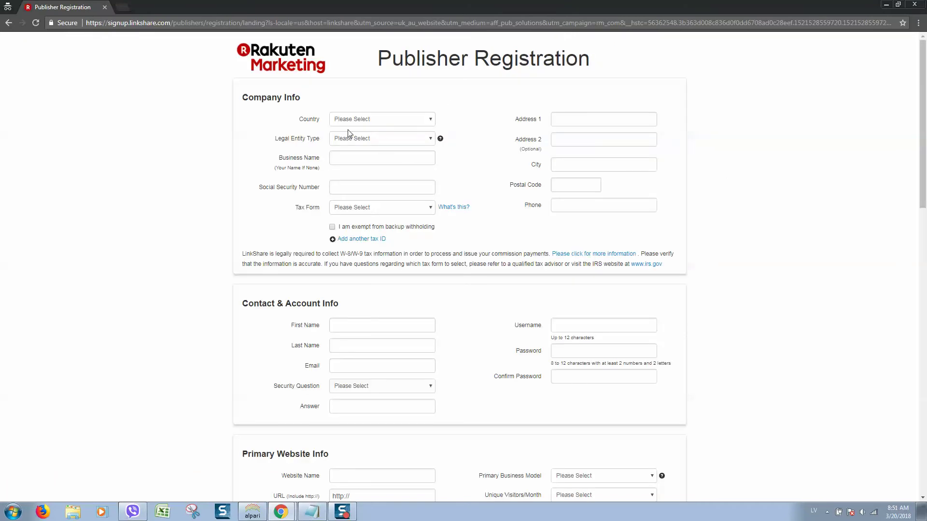
{"action": "scroll", "coordinate": [348, 132], "scroll_direction": "down", "scroll_amount": 17}
{"action": "scroll", "coordinate": [689, 139], "scroll_direction": "up", "scroll_amount": 15}
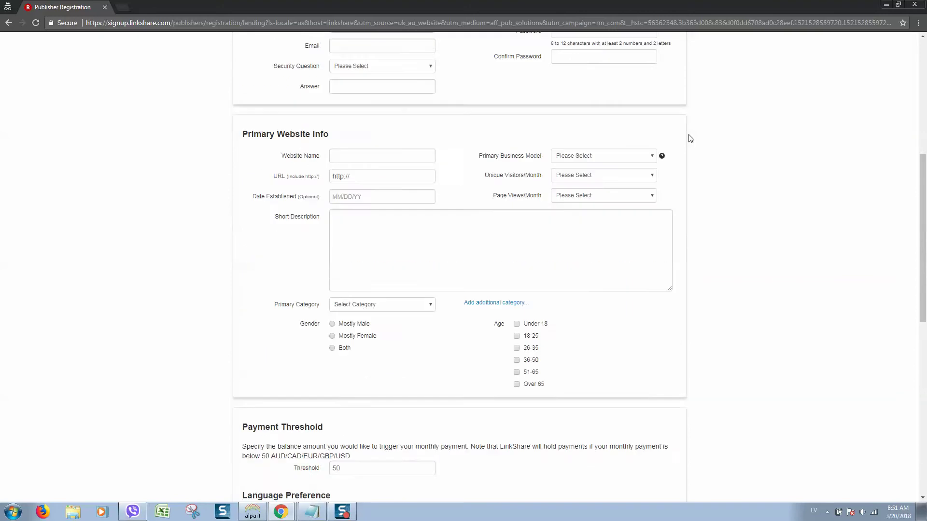
{"action": "scroll", "coordinate": [591, 181], "scroll_direction": "up", "scroll_amount": 1}
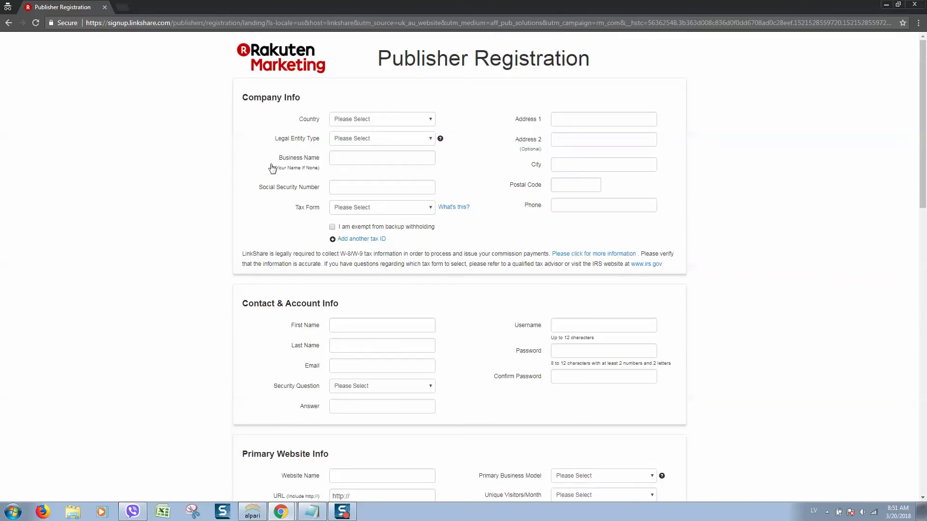
Step: Set Country to Latvia and Legal Entity Type to Individual
{"action": "left_click", "coordinate": [375, 120]}
{"action": "type", "text": "lat"}
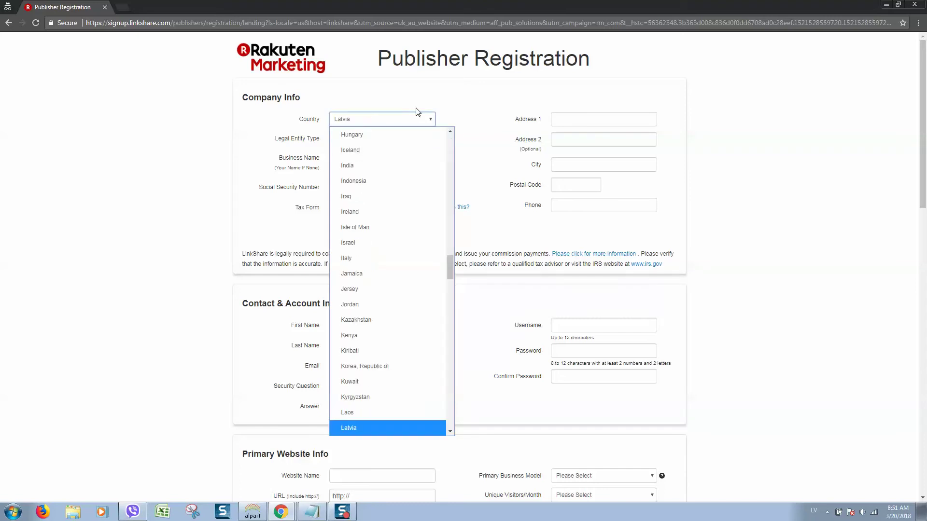
{"action": "key", "text": "Return"}
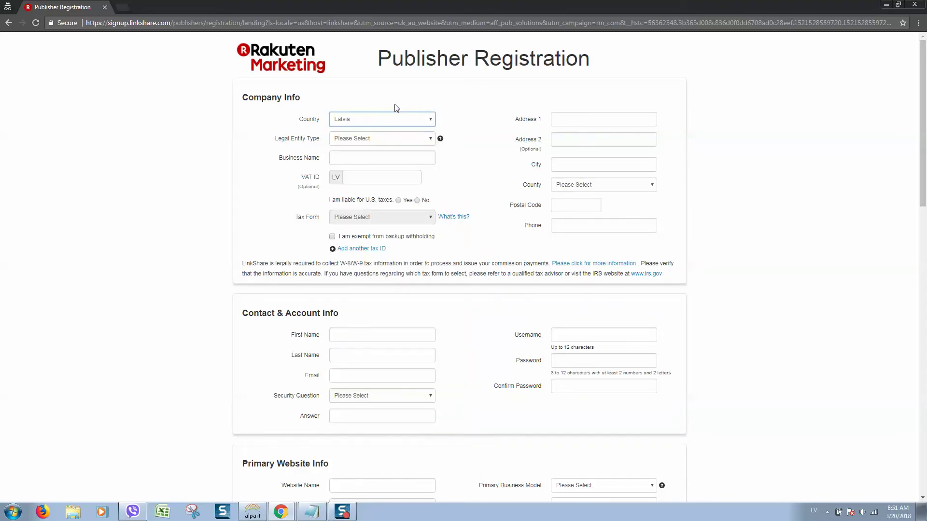
{"action": "left_click", "coordinate": [387, 138]}
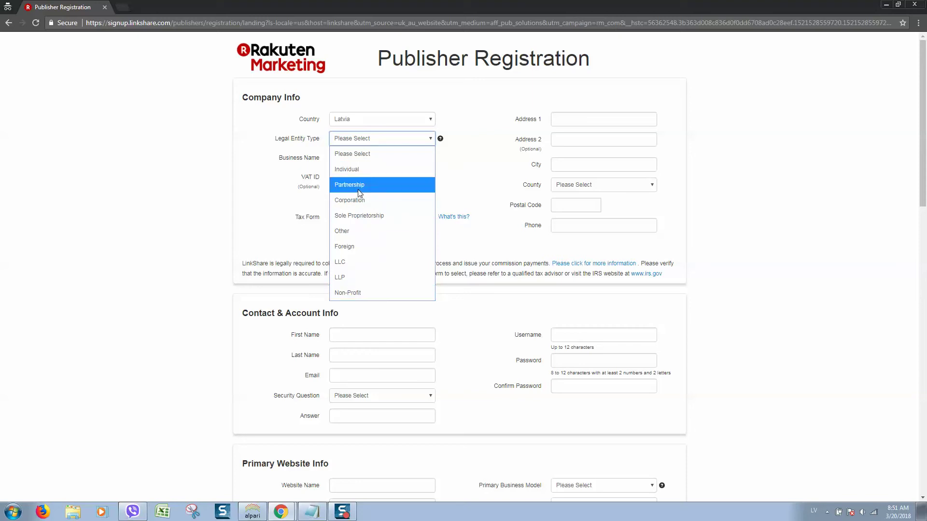
{"action": "left_click", "coordinate": [378, 166]}
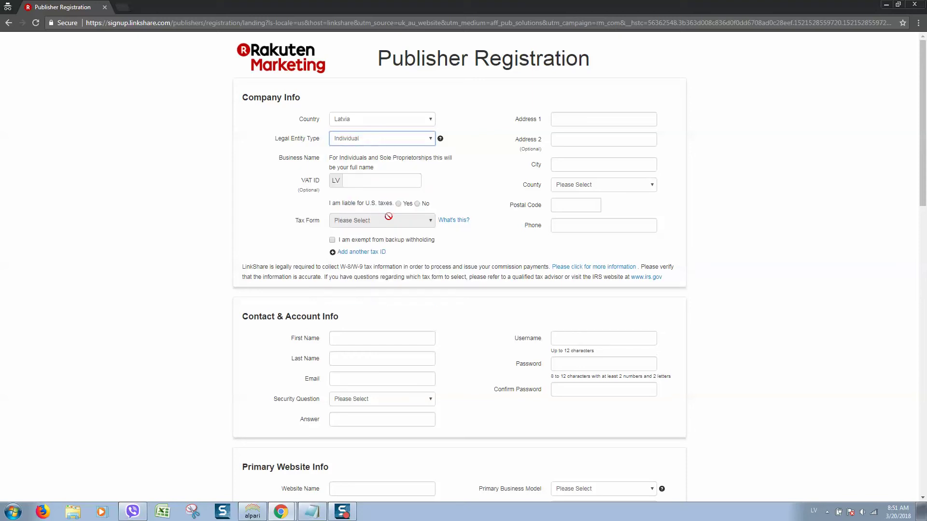
{"action": "left_click", "coordinate": [502, 174]}
{"action": "left_click_drag", "start_coordinate": [296, 193], "coordinate": [322, 191]}
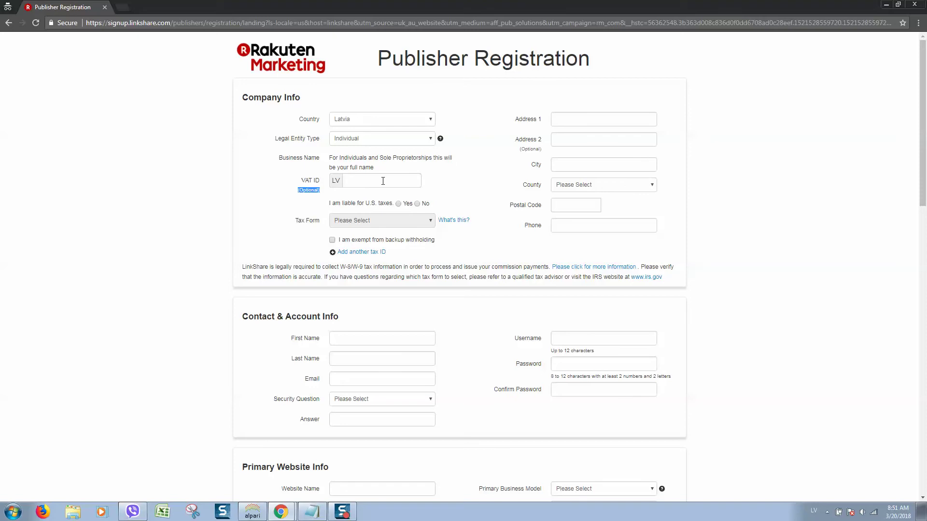
Step: Enter the first street address line and Riga as the city
{"action": "left_click", "coordinate": [366, 178]}
{"action": "left_click", "coordinate": [560, 123]}
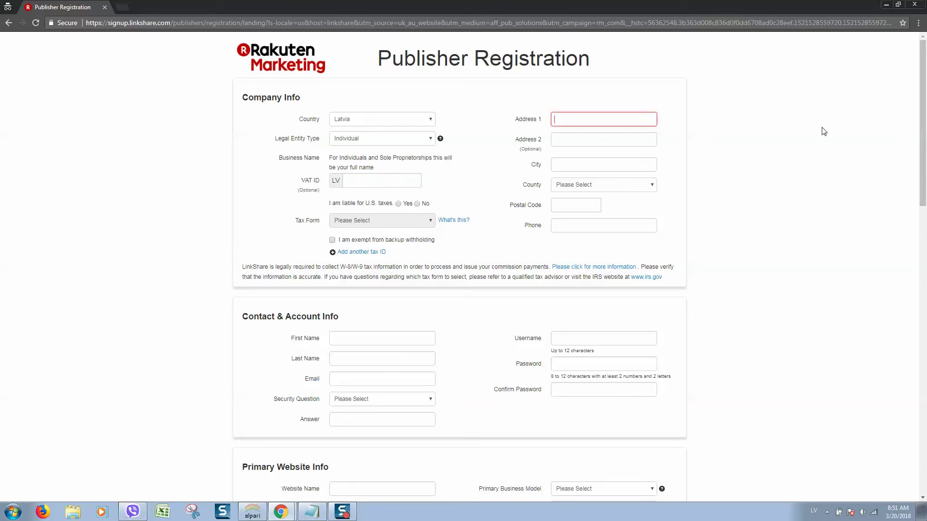
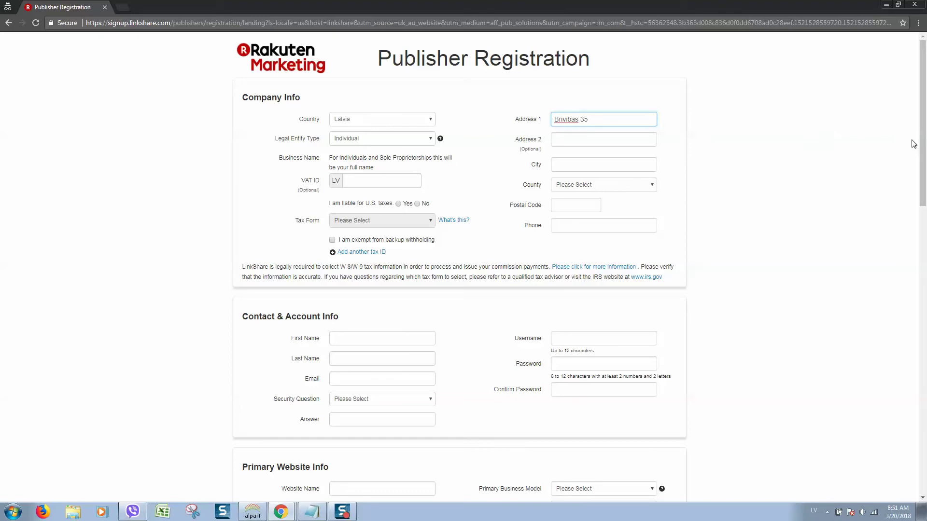
{"action": "left_click", "coordinate": [595, 140]}
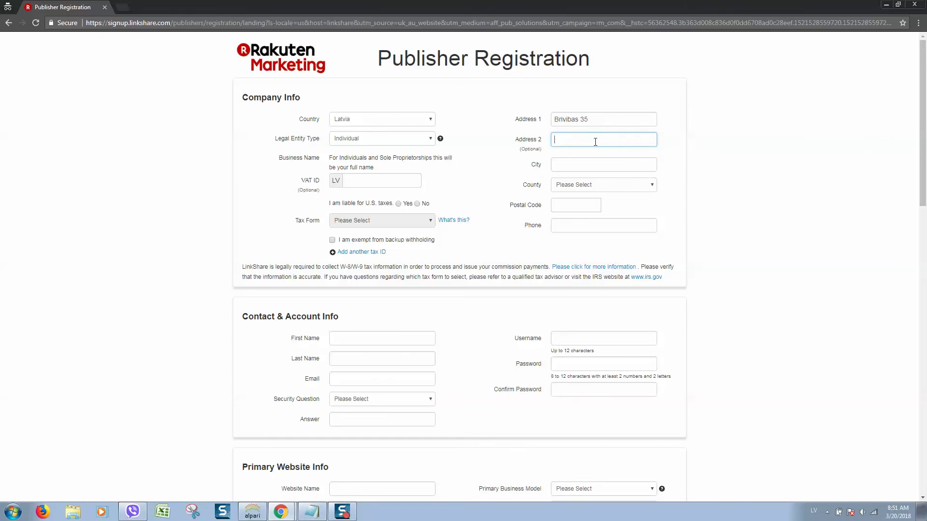
{"action": "left_click", "coordinate": [584, 169]}
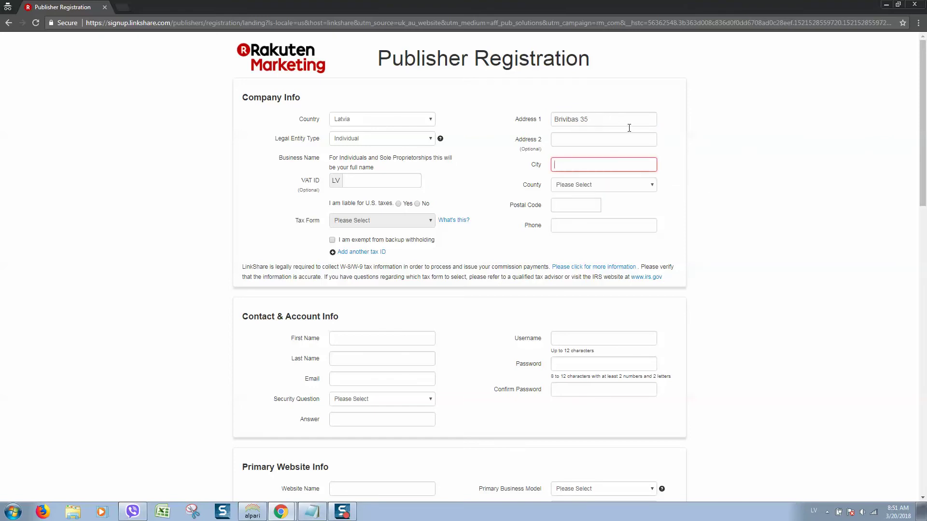
{"action": "type", "text": "Riga"}
{"action": "left_click", "coordinate": [665, 115]}
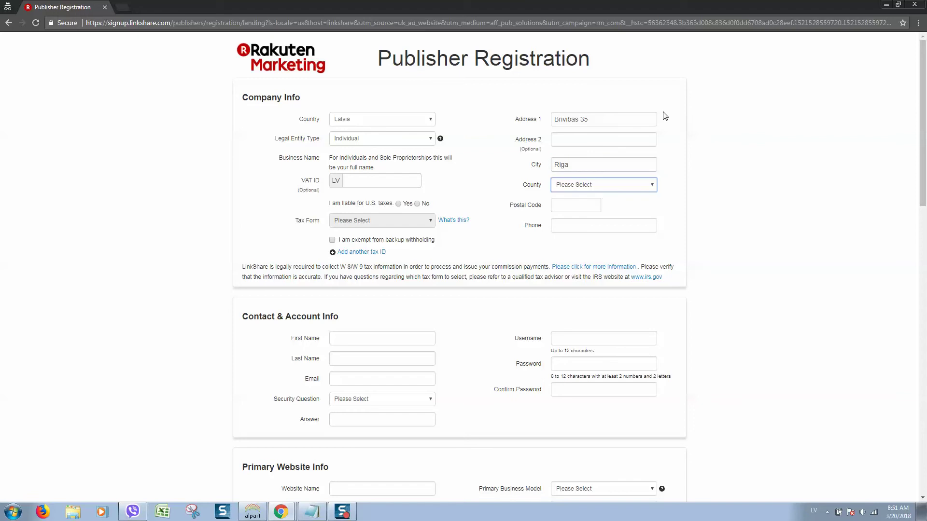
Step: Choose Bauskas novads as county, fill the postal code from saved autofill, and enter the phone number
{"action": "left_click", "coordinate": [599, 186]}
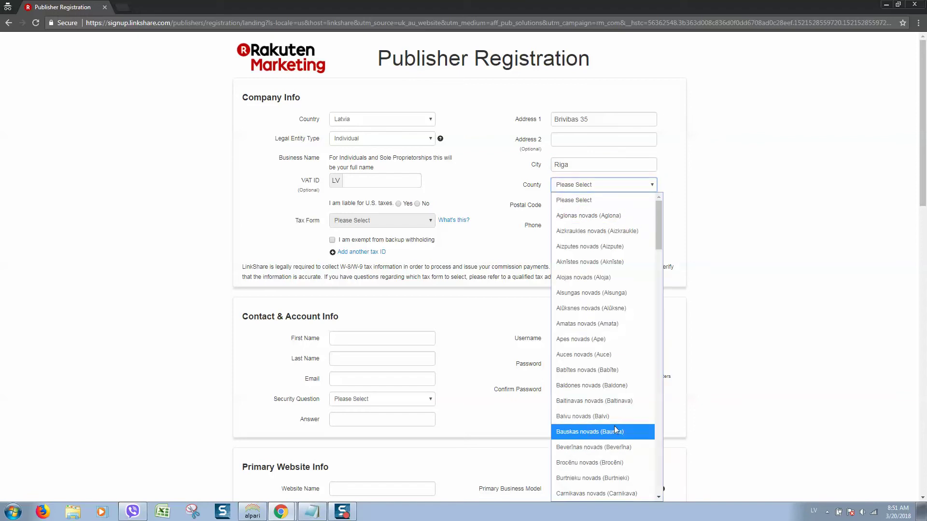
{"action": "left_click", "coordinate": [636, 431]}
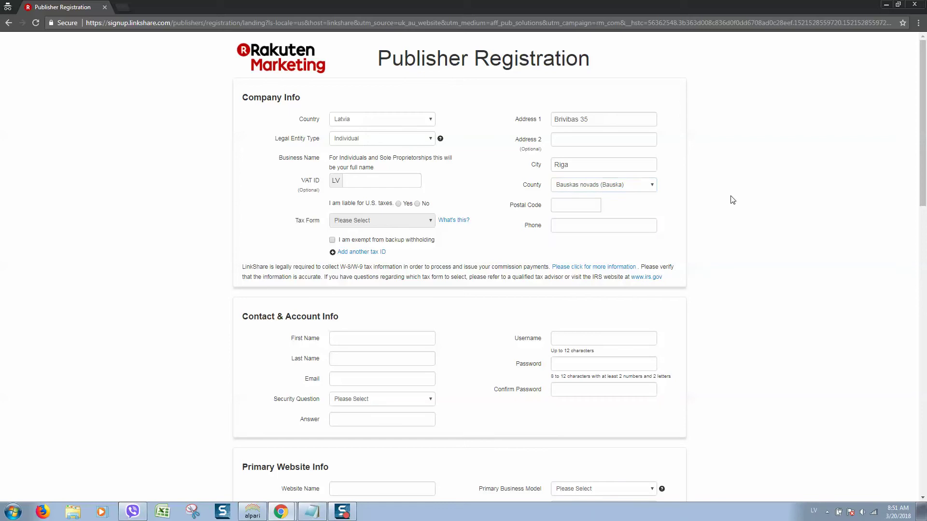
{"action": "left_click", "coordinate": [535, 208]}
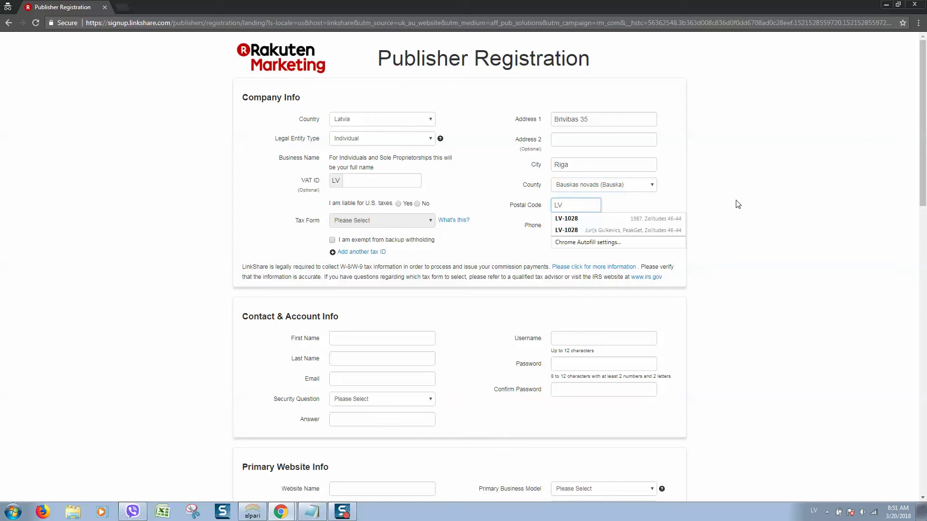
{"action": "key", "text": "Down"}
{"action": "key", "text": "Tab"}
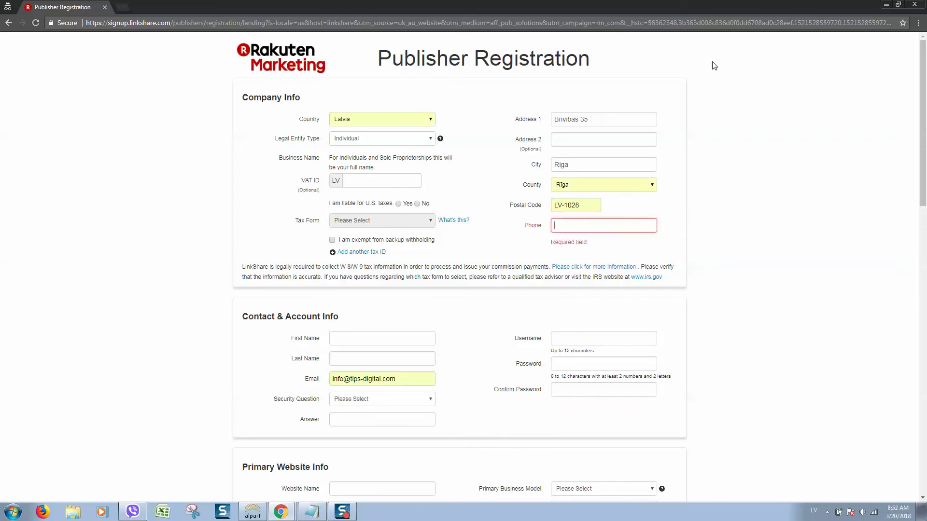
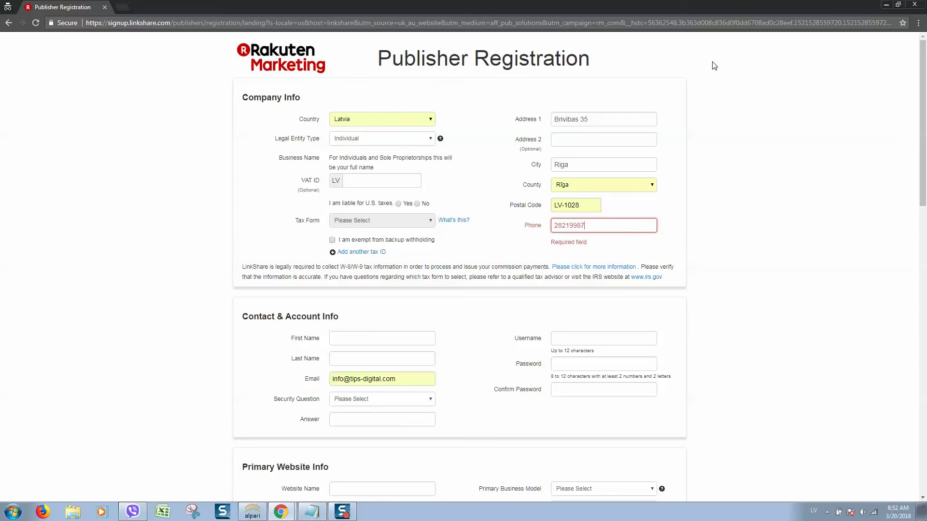
{"action": "key", "text": "Tab"}
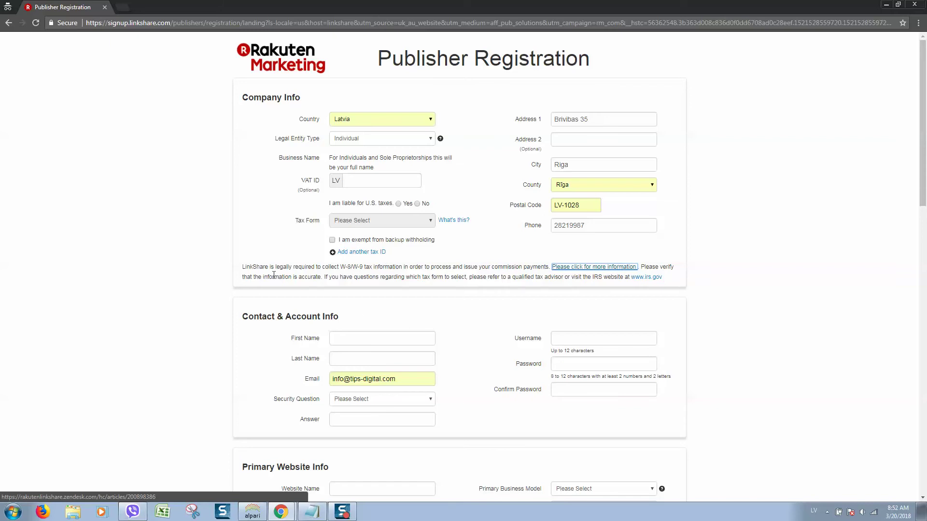
Step: Highlight the tax collection notice and its W-8/W-9 tax information wording
{"action": "left_click_drag", "start_coordinate": [269, 267], "coordinate": [445, 271]}
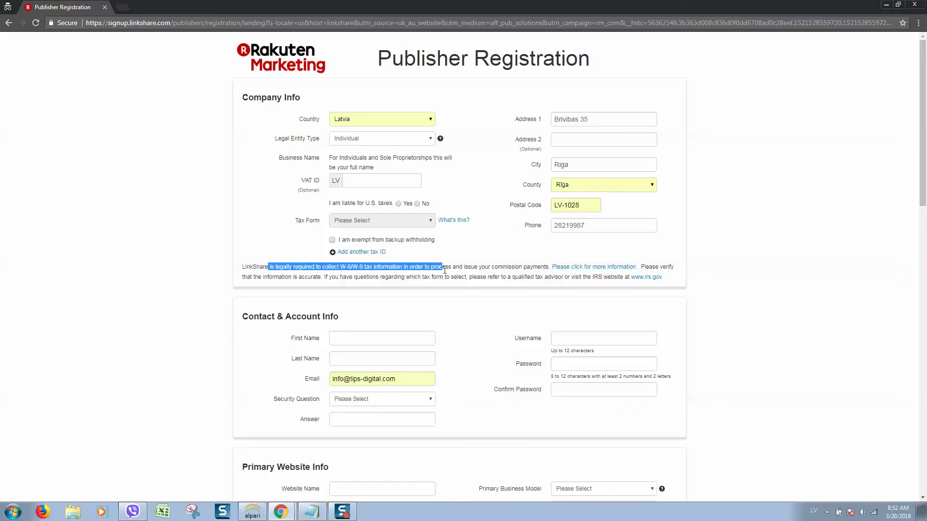
{"action": "left_click", "coordinate": [354, 274]}
{"action": "left_click_drag", "start_coordinate": [337, 267], "coordinate": [392, 265]}
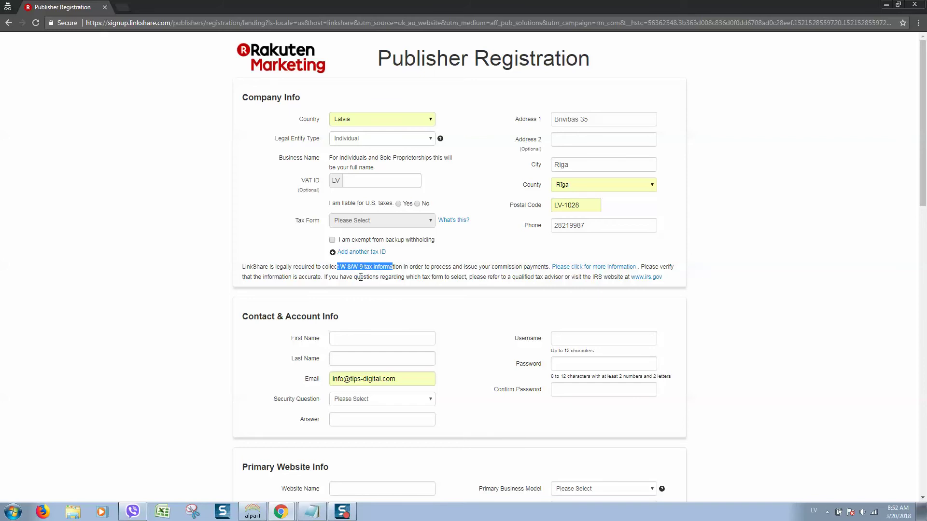
Step: Enter the contact's first name and last name
{"action": "left_click", "coordinate": [385, 337]}
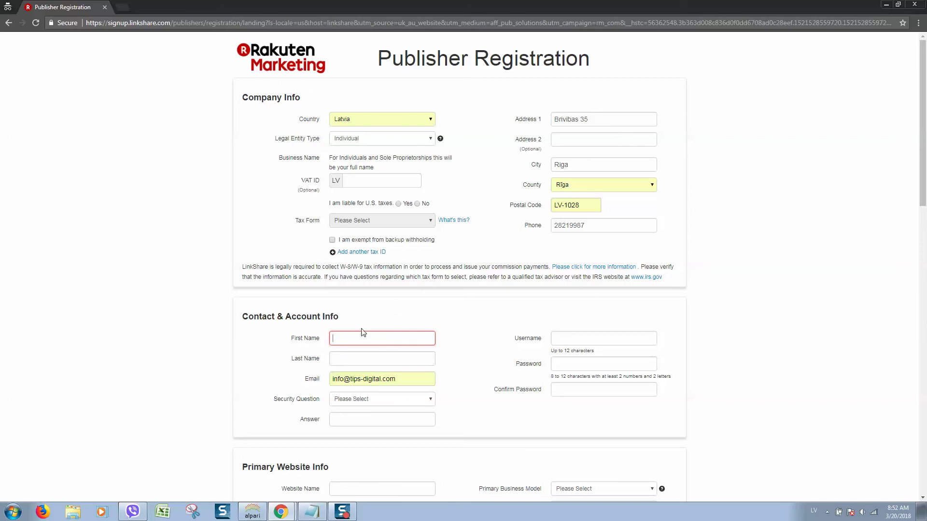
{"action": "key", "text": "Tab"}
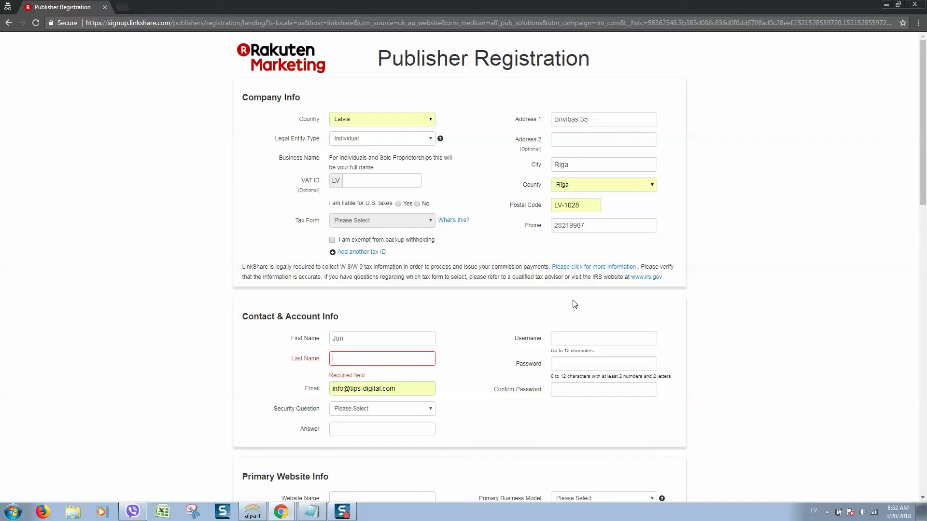
{"action": "key", "text": "Tab"}
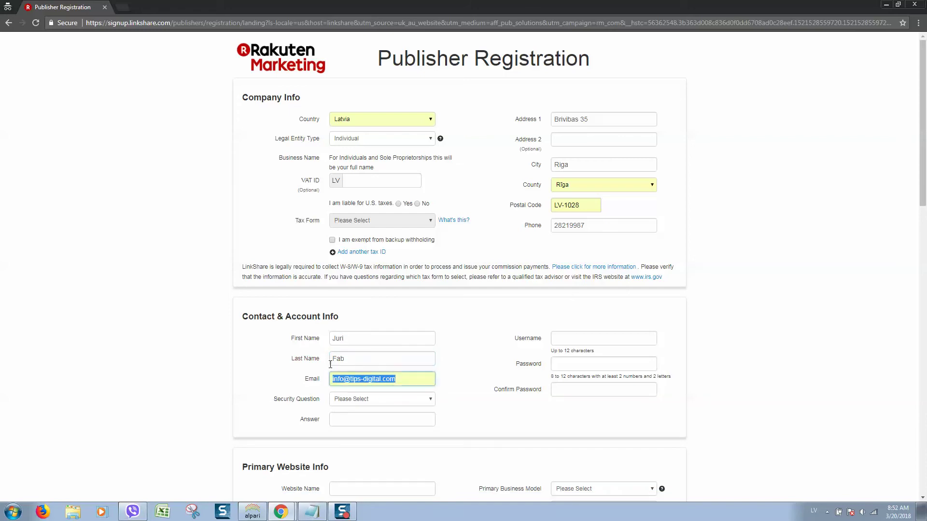
Step: Choose 'What is your pet's name?' as the security question and enter its answer
{"action": "left_click", "coordinate": [360, 402]}
{"action": "left_click", "coordinate": [413, 260]}
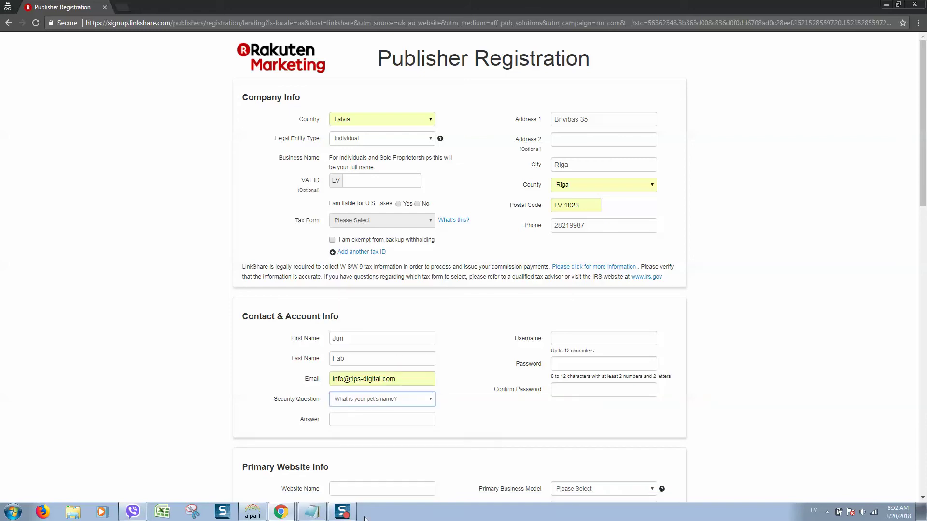
{"action": "left_click", "coordinate": [385, 414]}
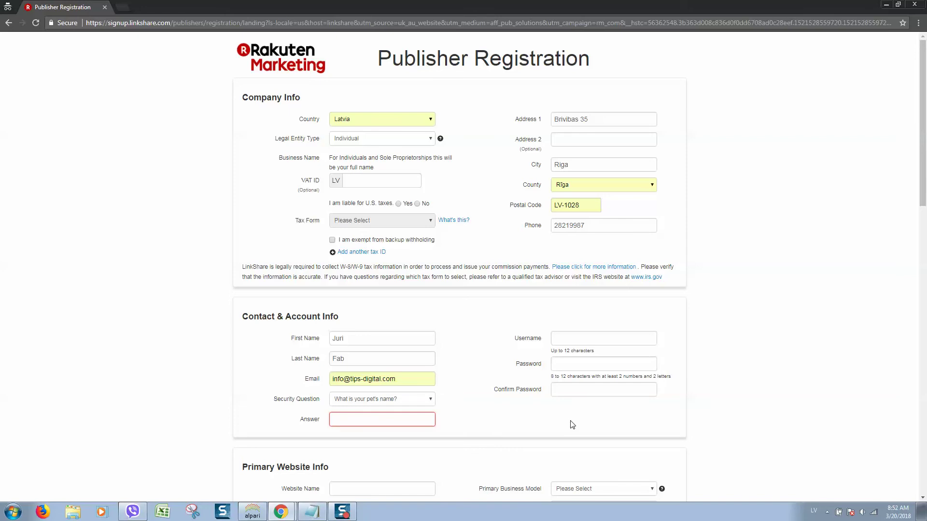
{"action": "key", "text": "Tab"}
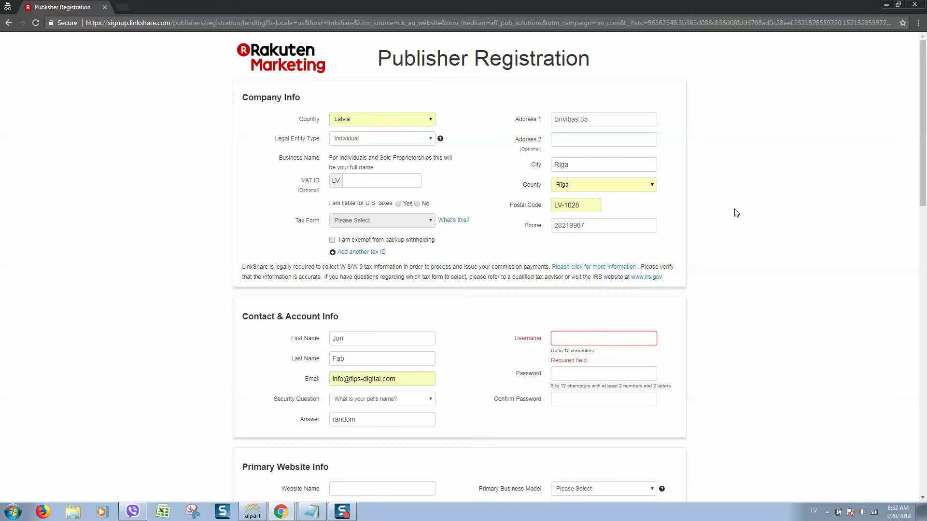
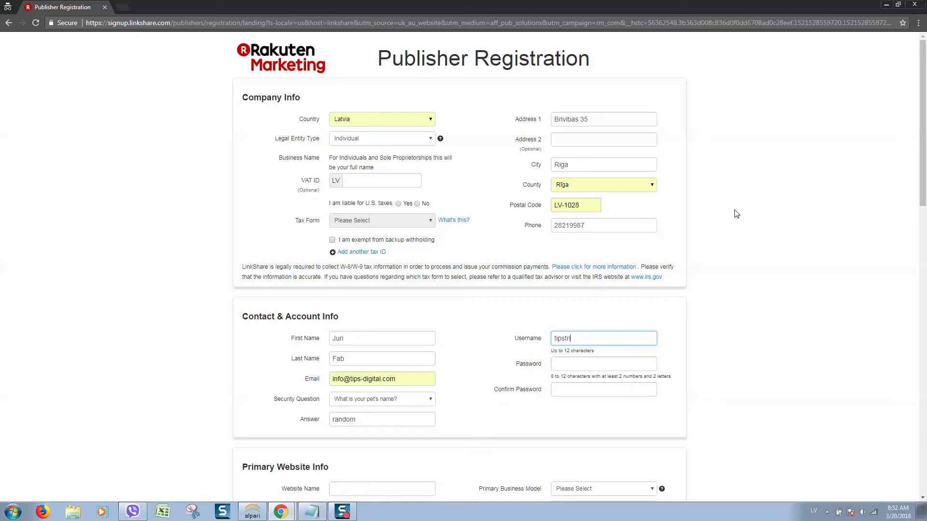
Step: Enter the account username and a first password attempt
{"action": "key", "text": "Tab"}
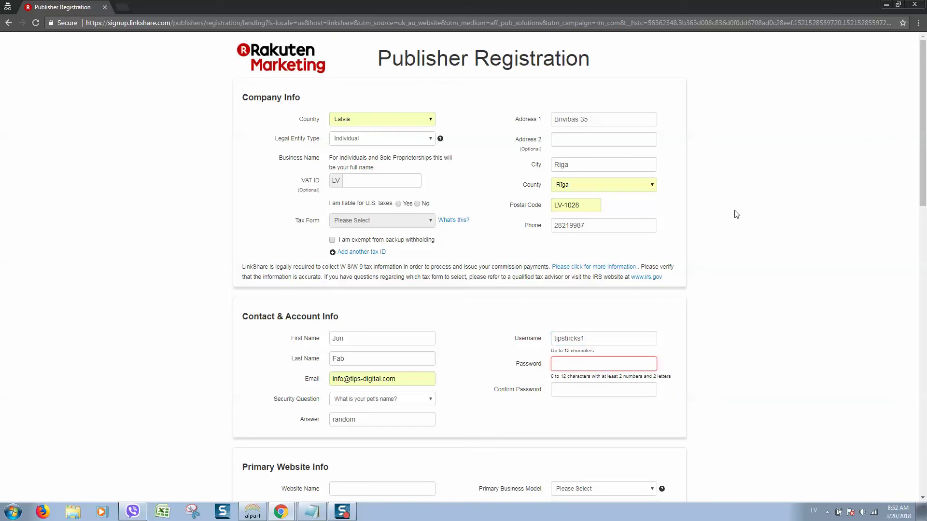
{"action": "key", "text": "Tab"}
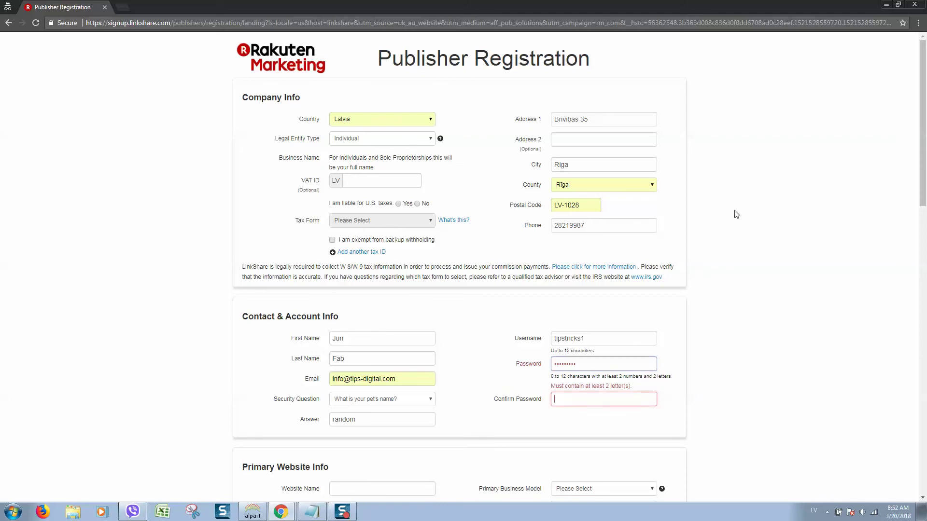
Step: Replace the rejected password with a valid letters-and-numbers password and confirm it
{"action": "left_click", "coordinate": [631, 366]}
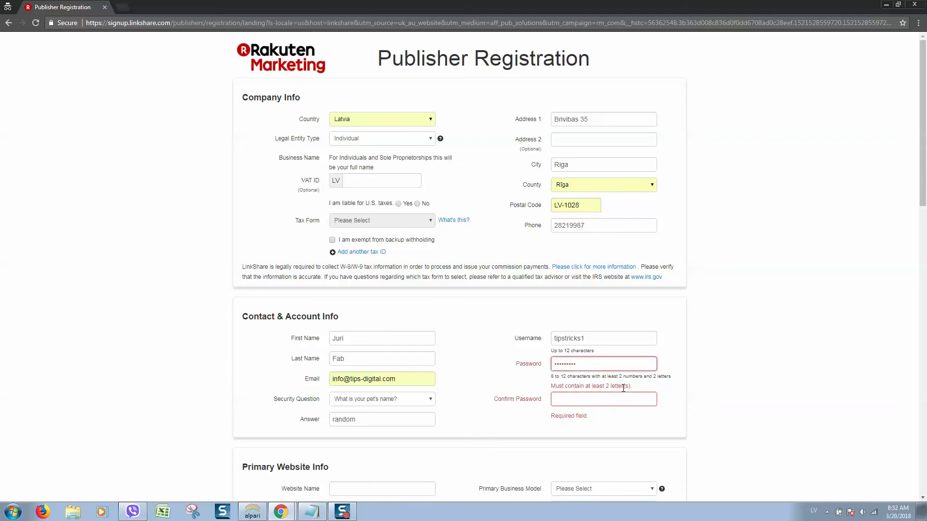
{"action": "double_click", "coordinate": [612, 365]}
{"action": "key", "text": "BackSpace"}
{"action": "type", "text": "**"}
{"action": "key", "text": "BackSpace"}
{"action": "key", "text": "BackSpace"}
{"action": "type", "text": "**"}
{"action": "key", "text": "Tab"}
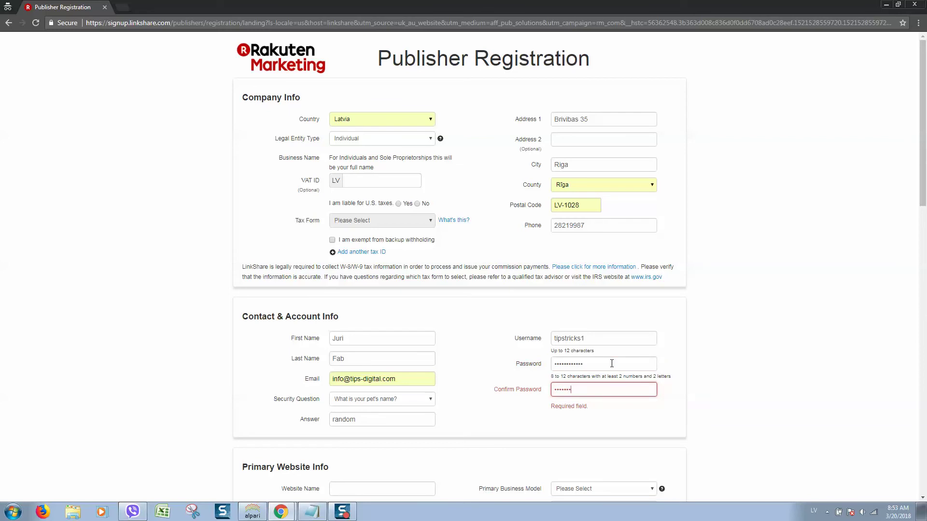
{"action": "key", "text": "Tab"}
{"action": "scroll", "coordinate": [401, 407], "scroll_direction": "down", "scroll_amount": 2}
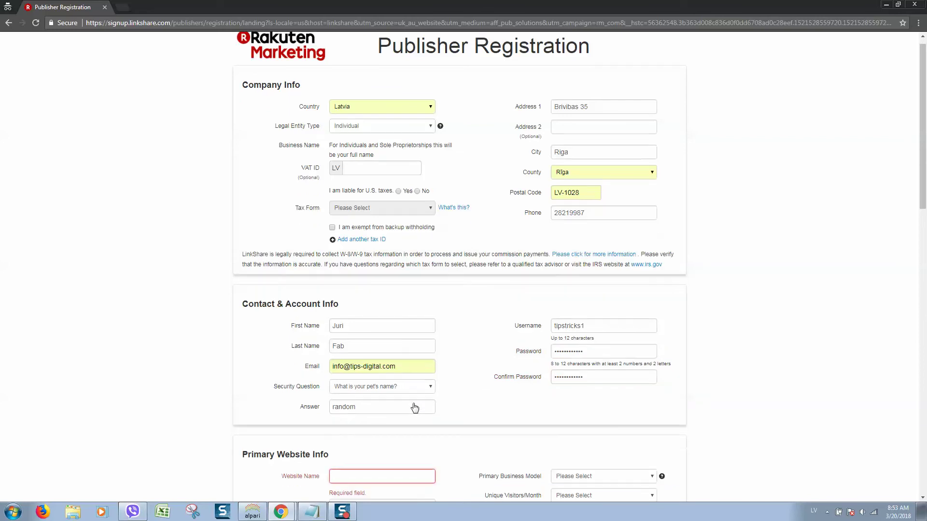
Step: Scroll to Primary Website Info and visit the Short Description, URL and Website Name fields
{"action": "scroll", "coordinate": [548, 341], "scroll_direction": "down", "scroll_amount": 3}
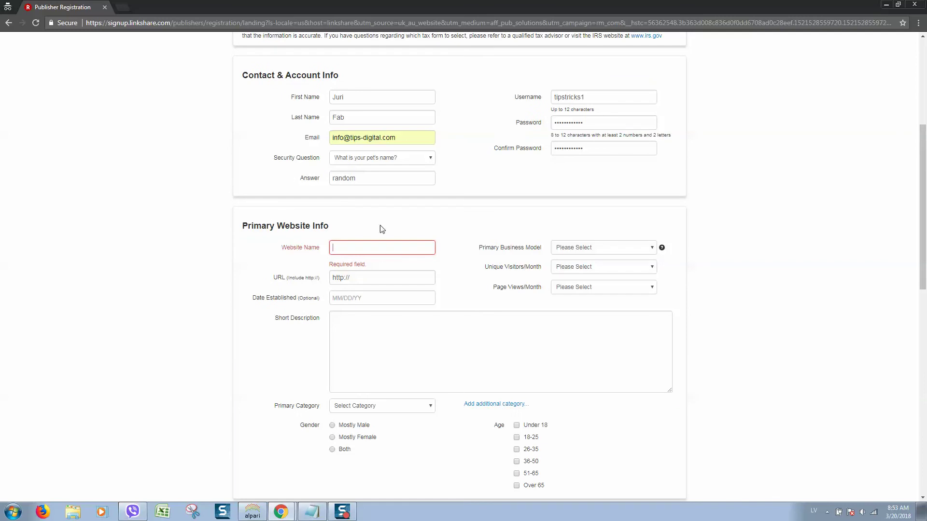
{"action": "scroll", "coordinate": [439, 242], "scroll_direction": "down", "scroll_amount": 1}
{"action": "left_click", "coordinate": [409, 270]}
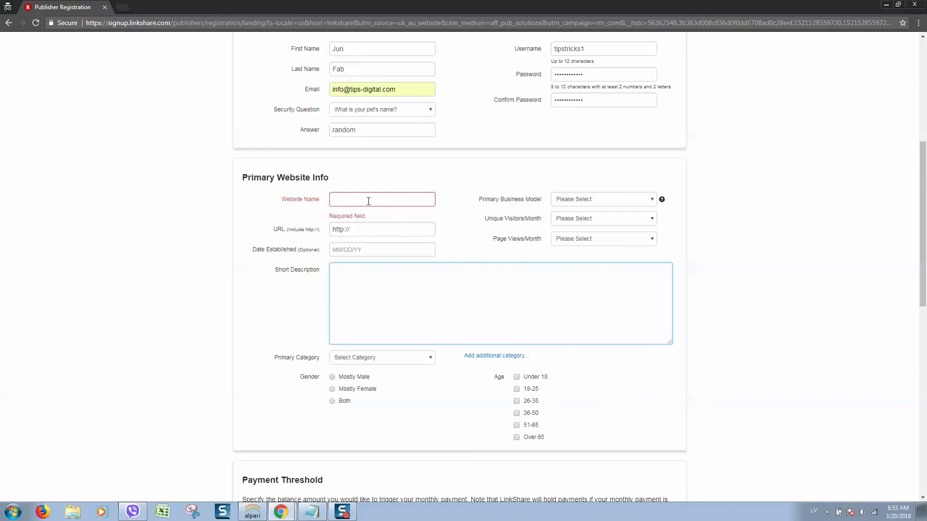
{"action": "left_click", "coordinate": [365, 201]}
{"action": "left_click", "coordinate": [406, 229]}
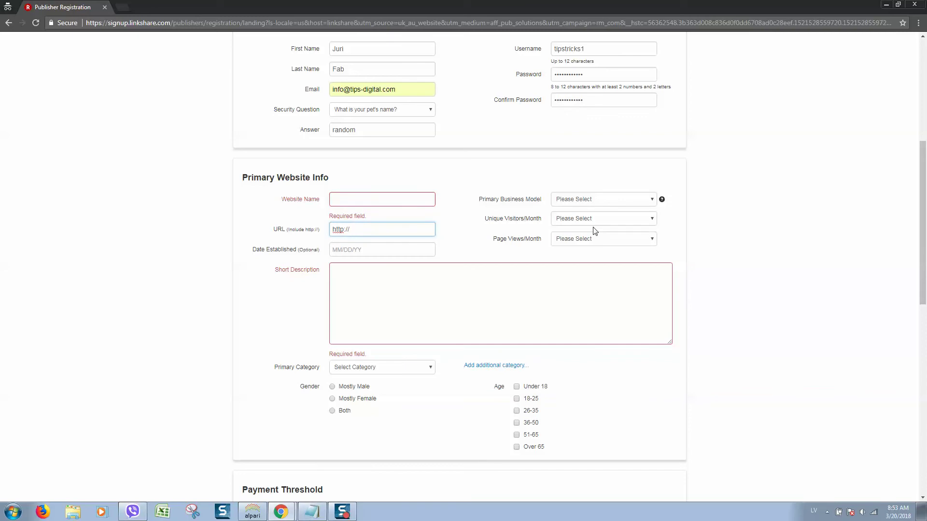
{"action": "left_click", "coordinate": [369, 200]}
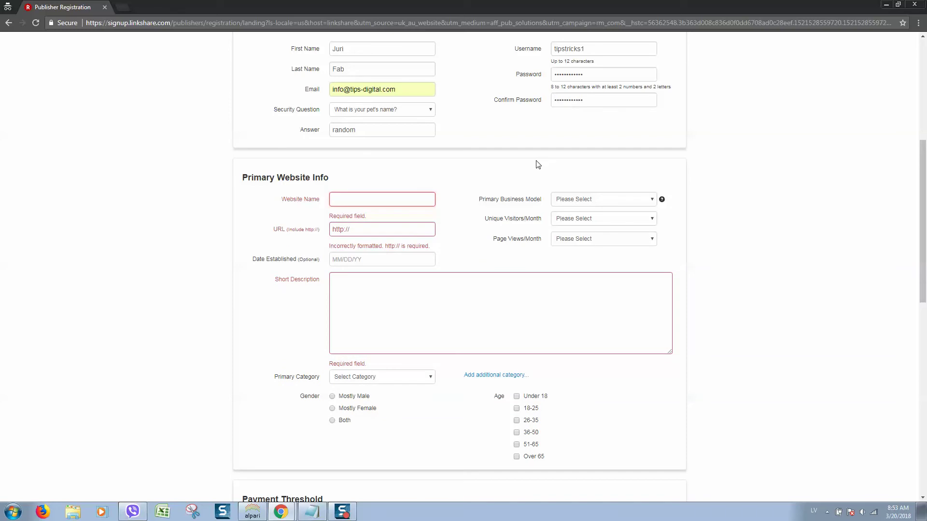
{"action": "type", "text": "tips-d"}
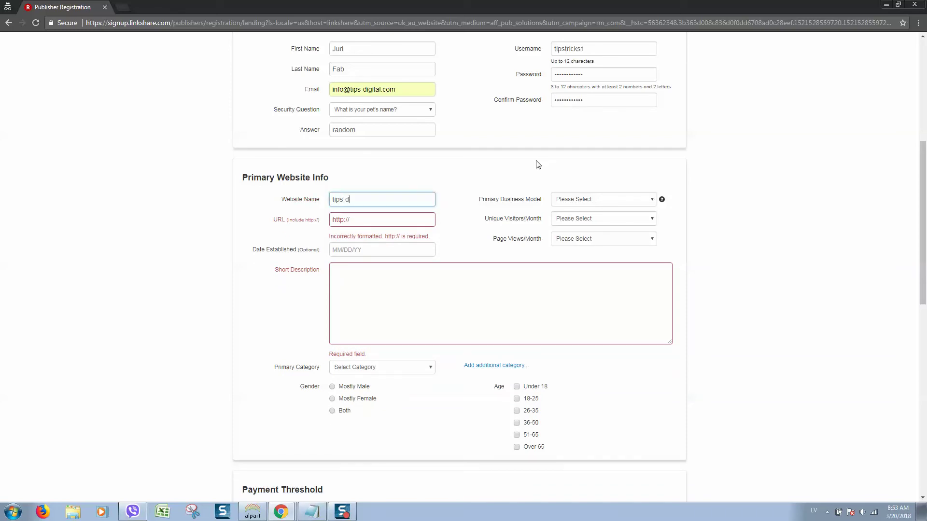
{"action": "type", "text": "igital"}
{"action": "key", "text": "Tab"}
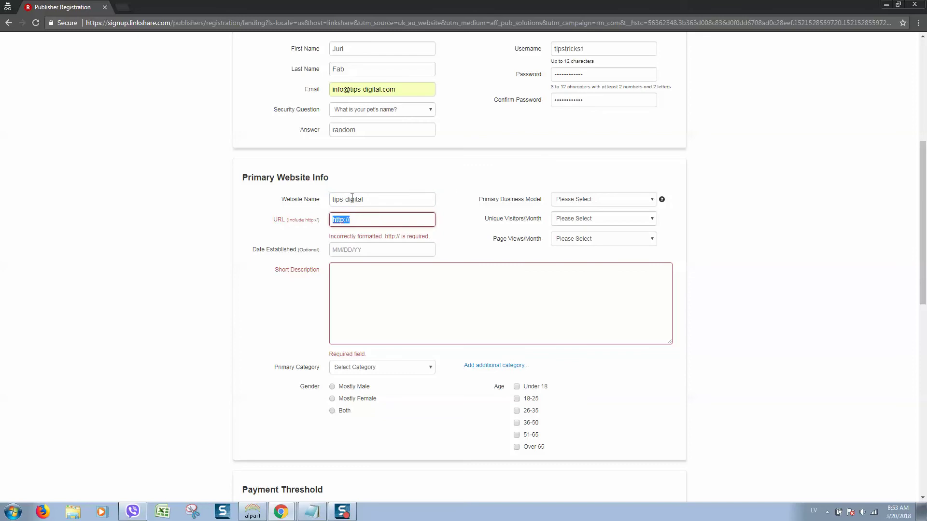
{"action": "left_click", "coordinate": [376, 219]}
{"action": "type", "text": "ww.tips-digital.com"}
{"action": "key", "text": "Tab"}
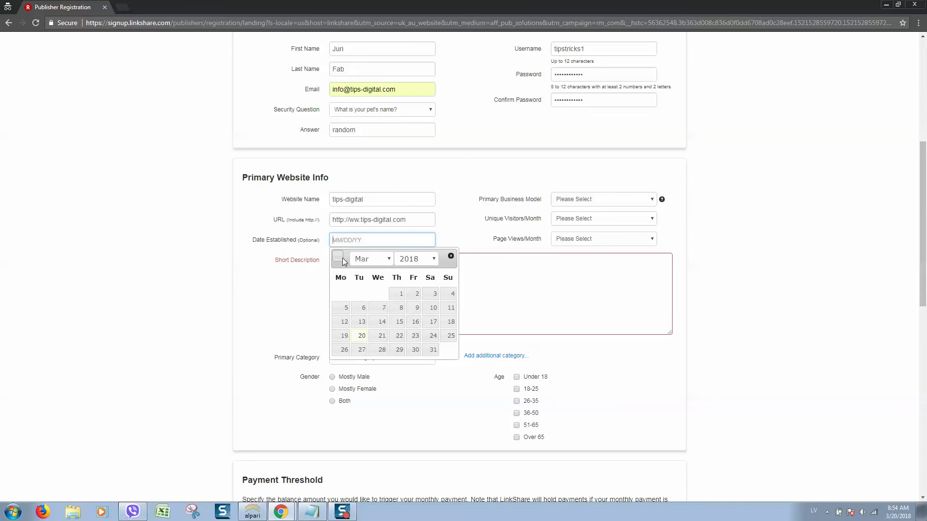
Step: Pick 20 March 2018 in the calendar so Date Established reads 03/20/18
{"action": "left_click", "coordinate": [429, 259]}
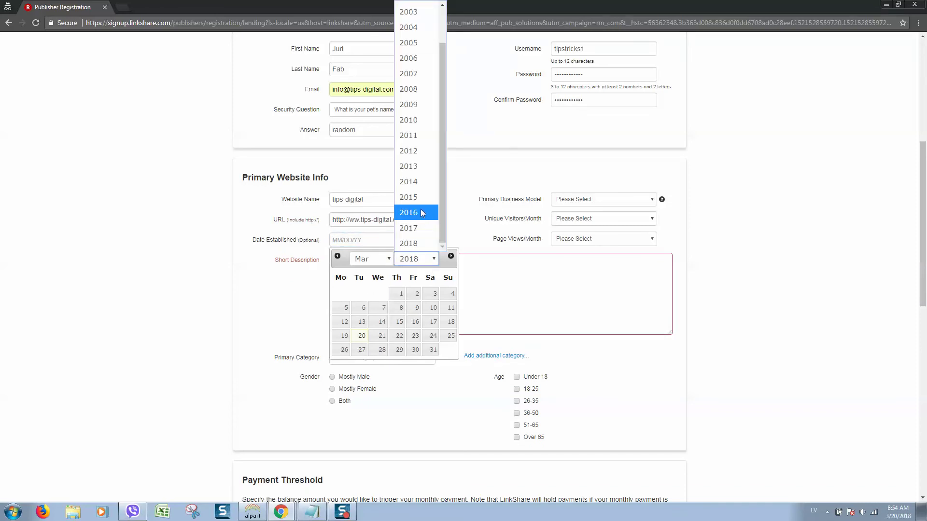
{"action": "left_click", "coordinate": [420, 209]}
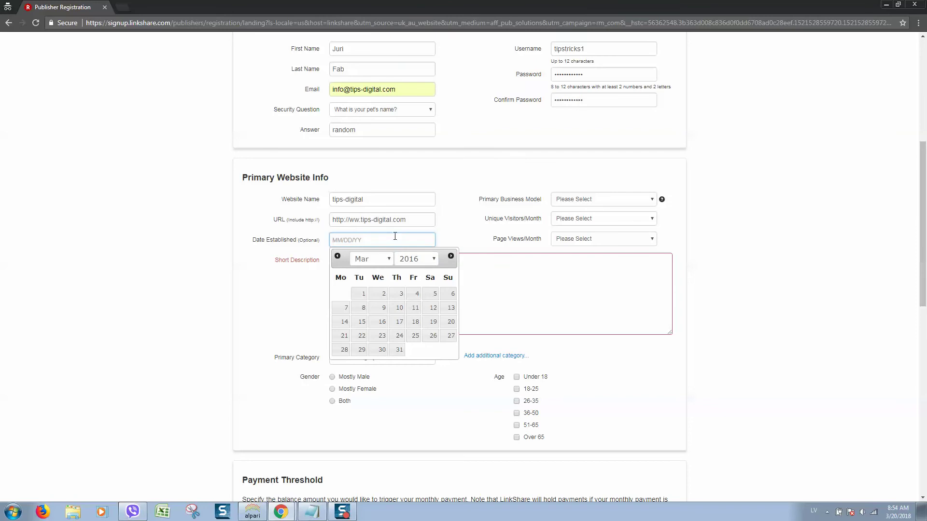
{"action": "left_click", "coordinate": [505, 273]}
{"action": "left_click", "coordinate": [379, 238]}
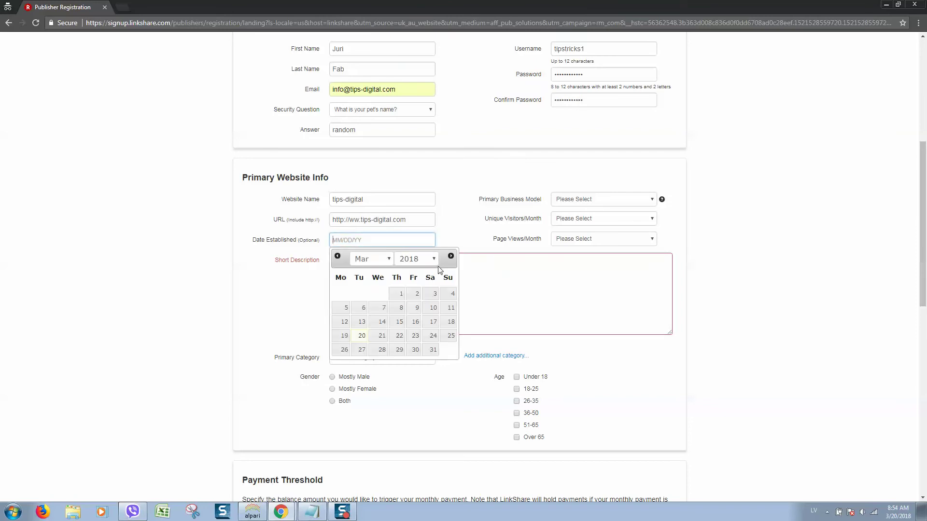
{"action": "left_click", "coordinate": [360, 339]}
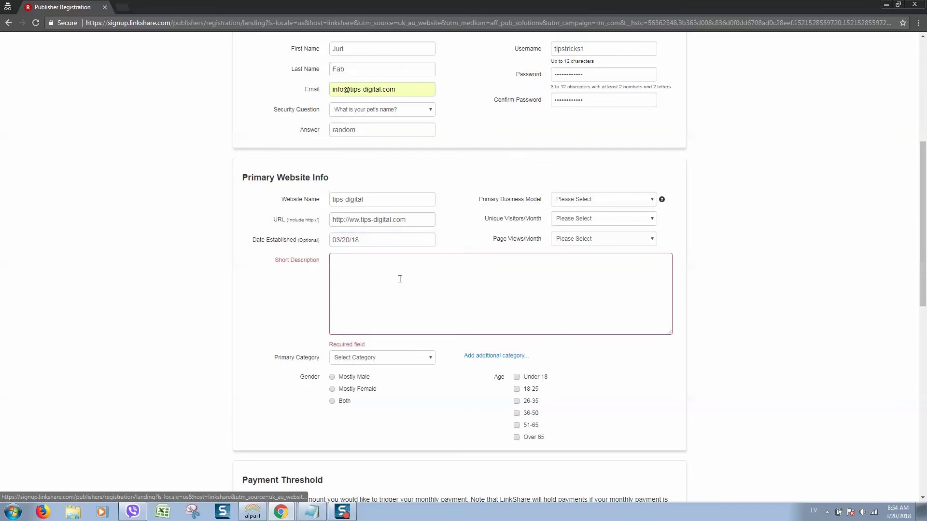
{"action": "left_click", "coordinate": [422, 265]}
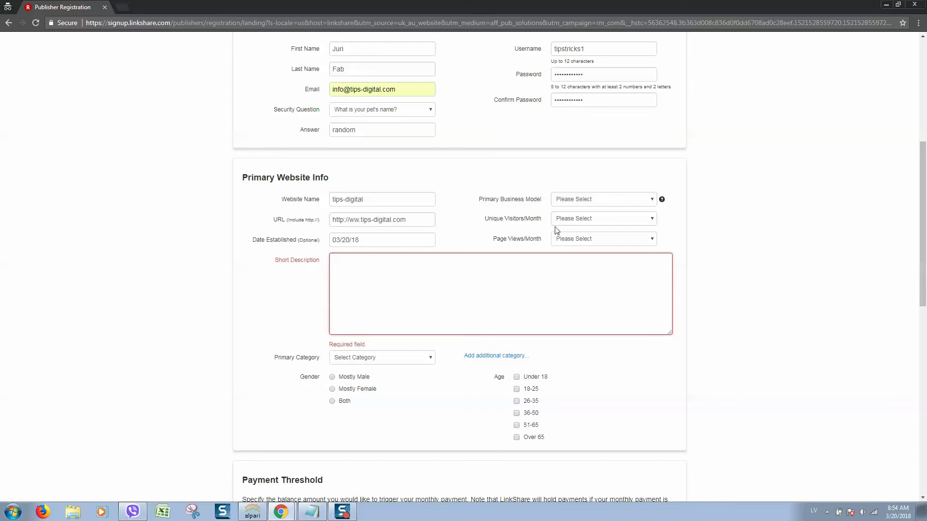
{"action": "left_click", "coordinate": [620, 200]}
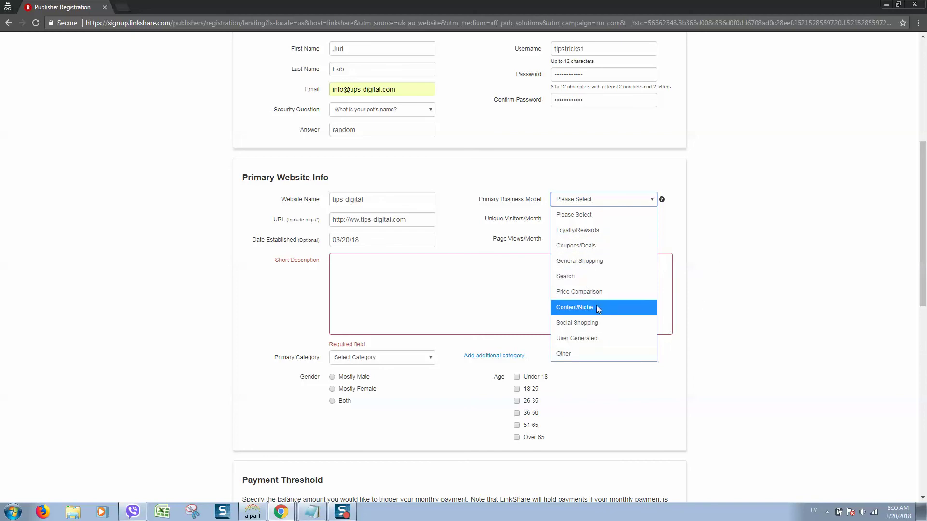
Step: Choose Social Shopping as business model and 5,000 to 50,000 for monthly unique visitors and page views
{"action": "left_click", "coordinate": [594, 324]}
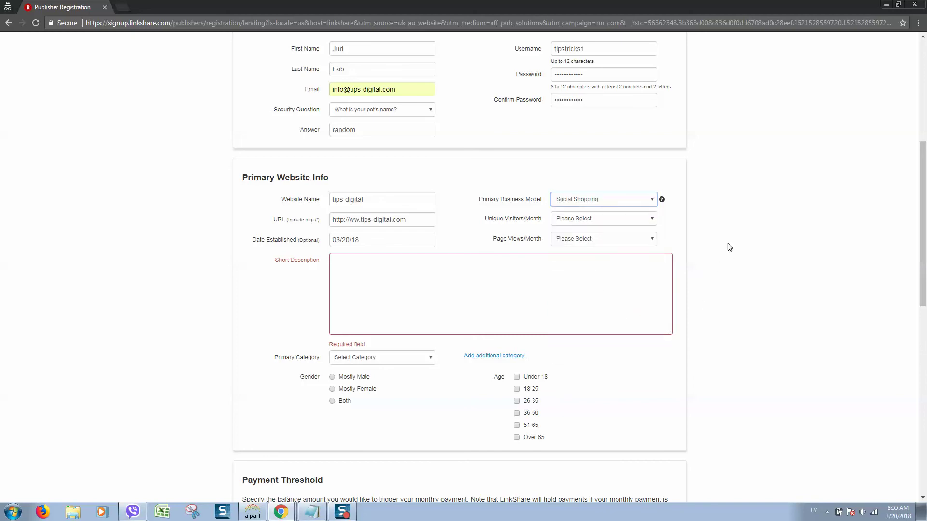
{"action": "left_click", "coordinate": [607, 222]}
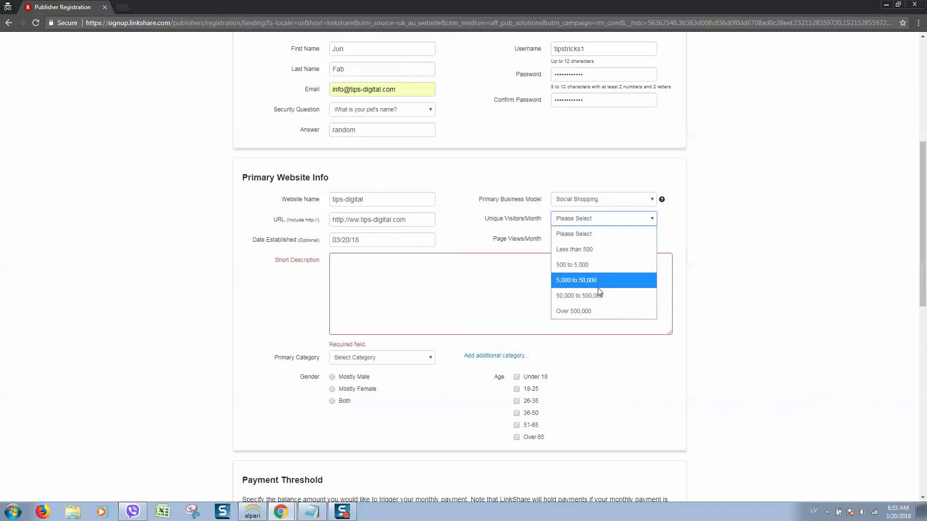
{"action": "left_click", "coordinate": [584, 281]}
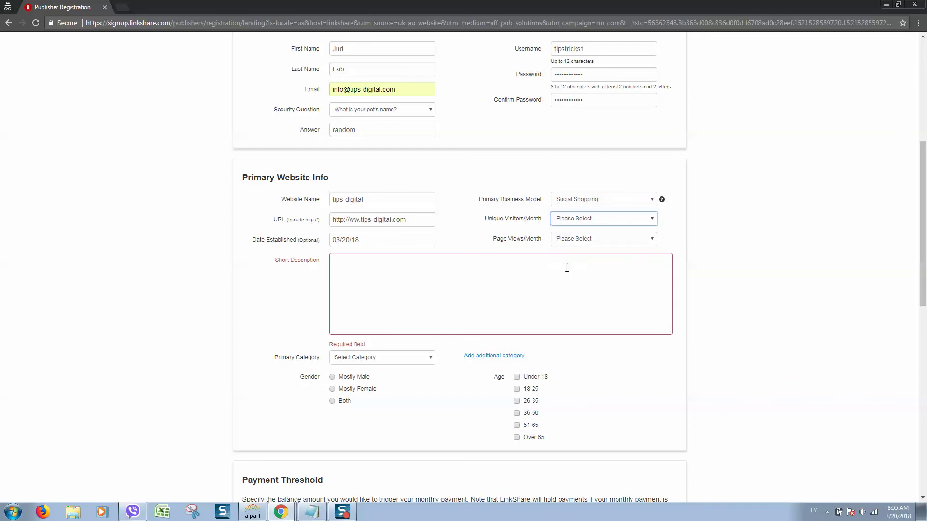
{"action": "left_click", "coordinate": [580, 241]}
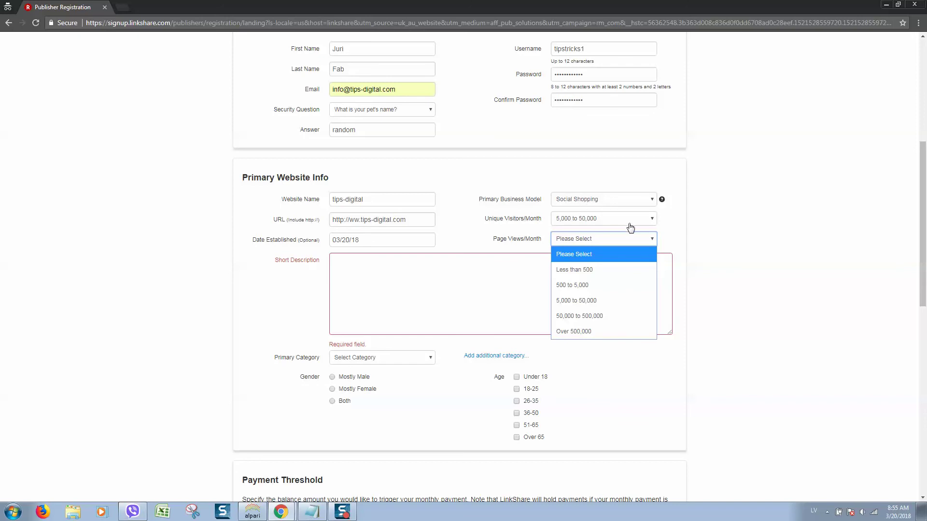
{"action": "left_click", "coordinate": [581, 219]}
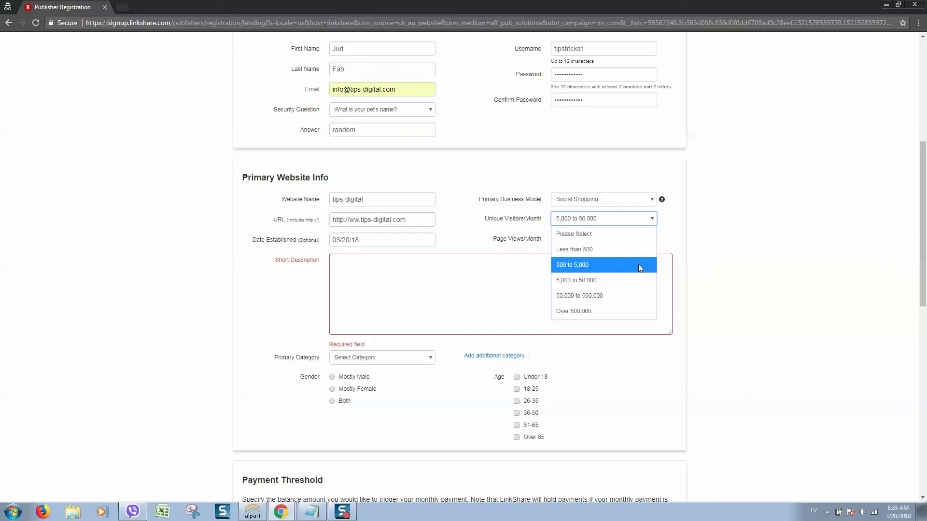
{"action": "left_click", "coordinate": [633, 279]}
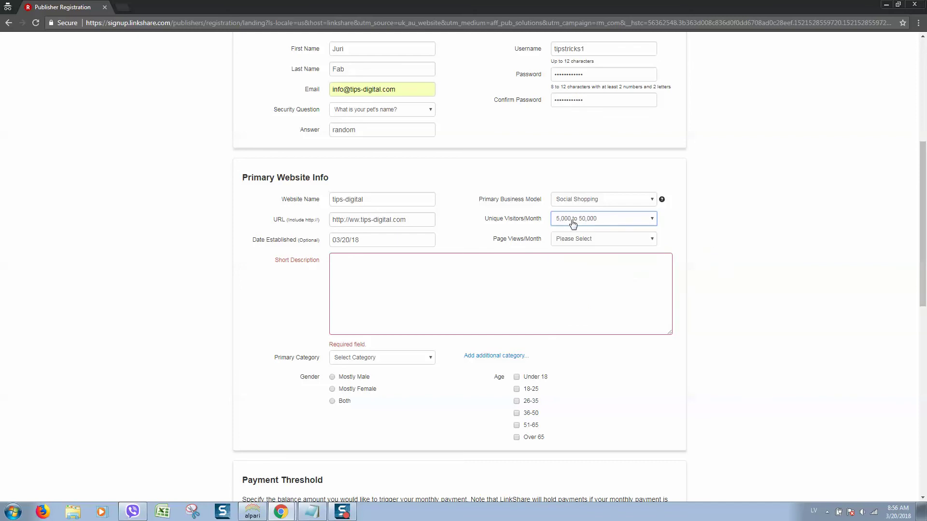
{"action": "left_click", "coordinate": [579, 241]}
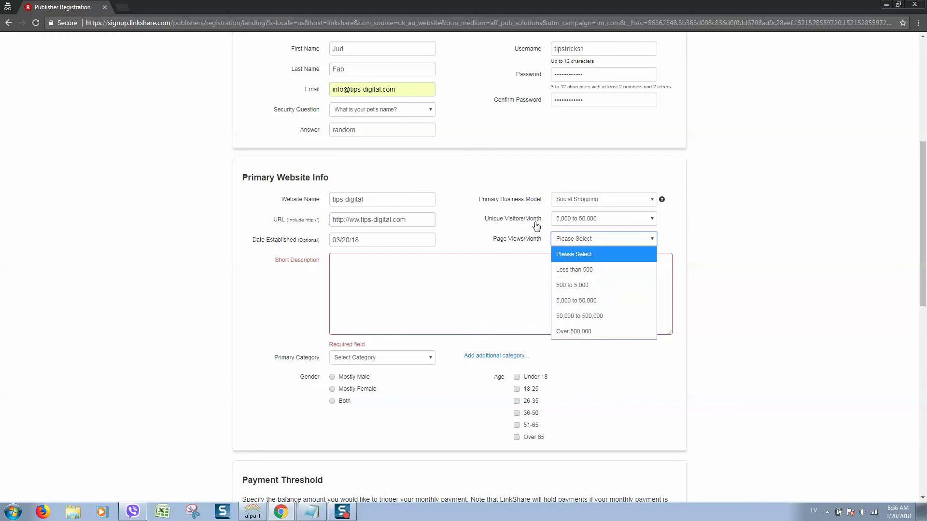
{"action": "key", "text": "Down"}
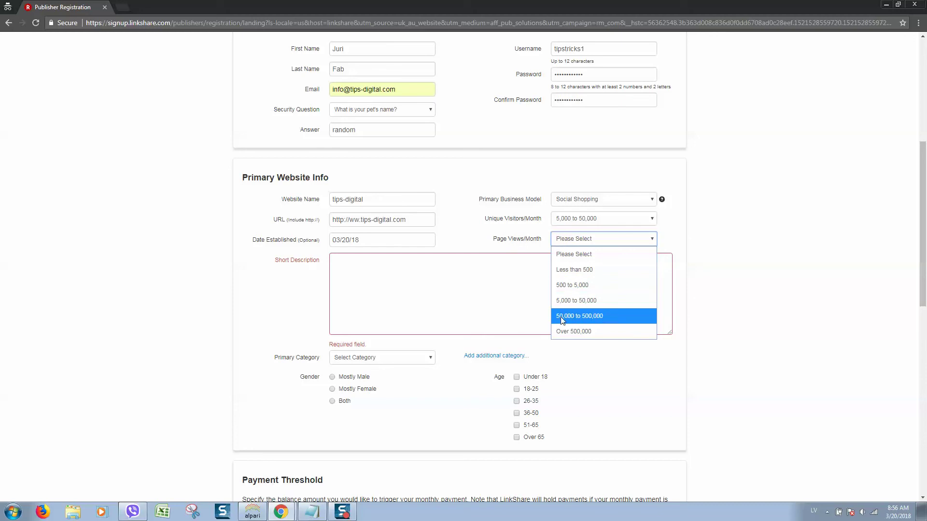
{"action": "left_click", "coordinate": [590, 300]}
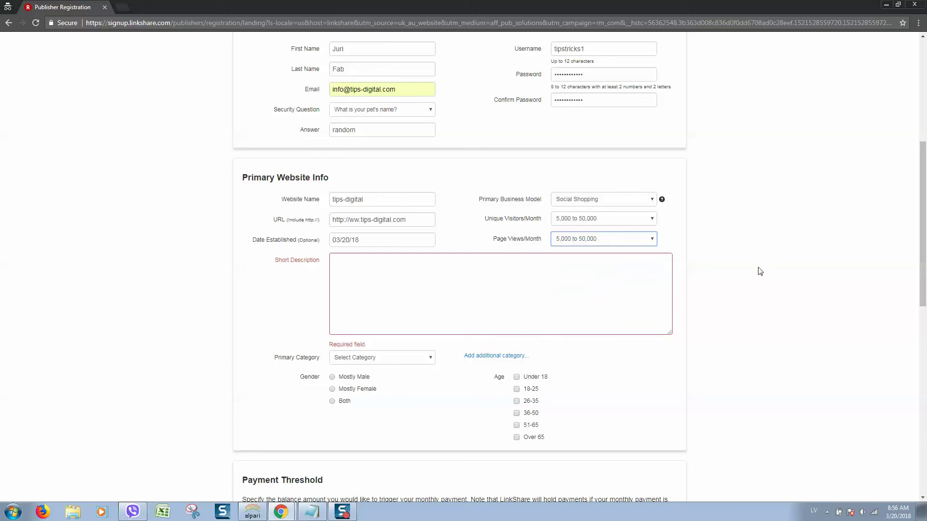
Step: Write the Short Description 'My personal blog where I review products and services', plus catalog and YouTube reviews
{"action": "left_click", "coordinate": [380, 305]}
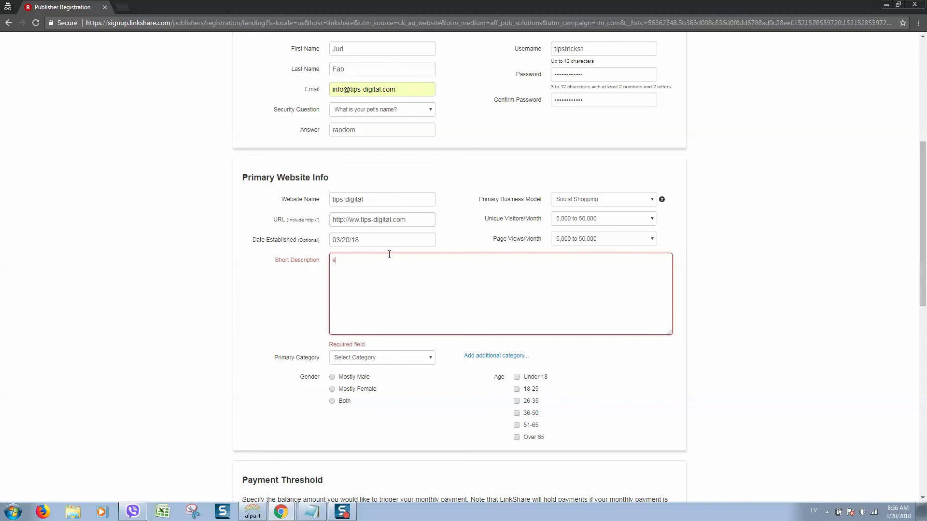
{"action": "key", "text": "BackSpace"}
{"action": "type", "text": "M"}
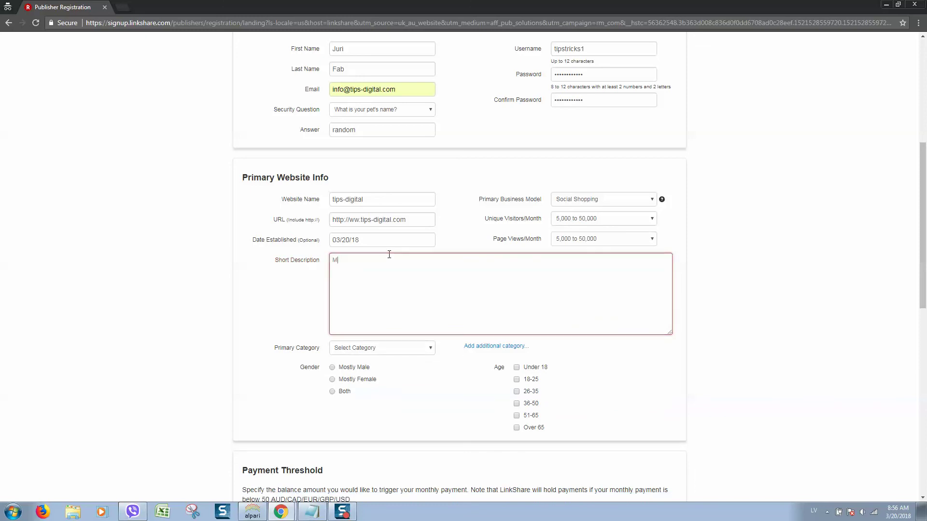
{"action": "type", "text": "y personal b"}
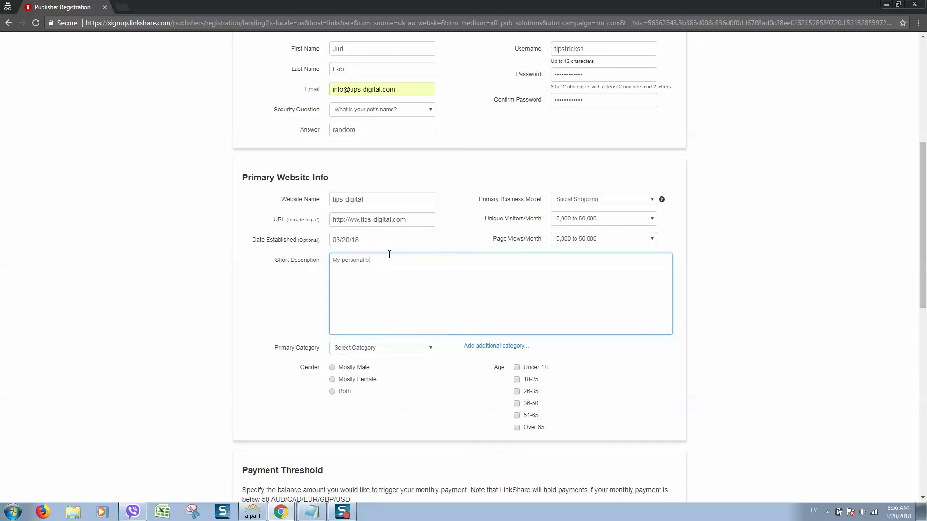
{"action": "type", "text": "log where I review products and services. Customers can requests pr"}
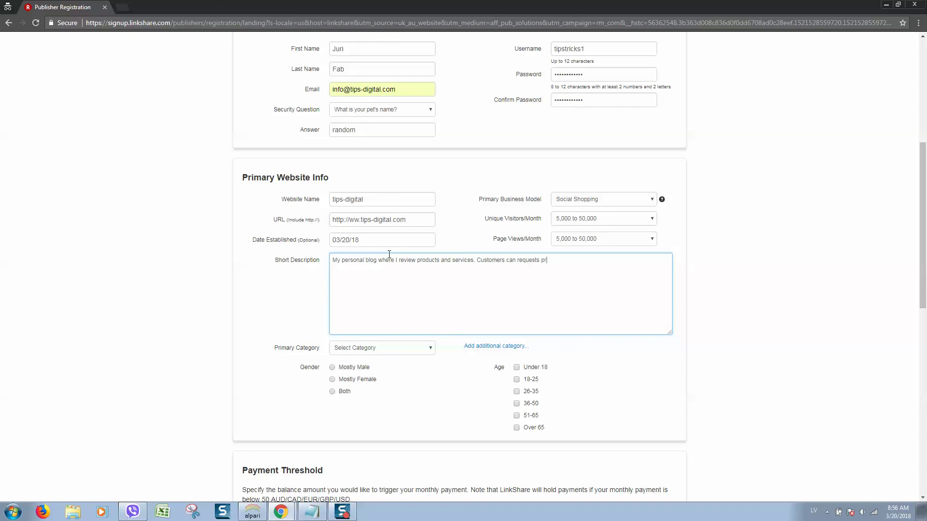
{"action": "type", "text": "oduct reviews from my website shopping catal"}
{"action": "type", "text": "og"}
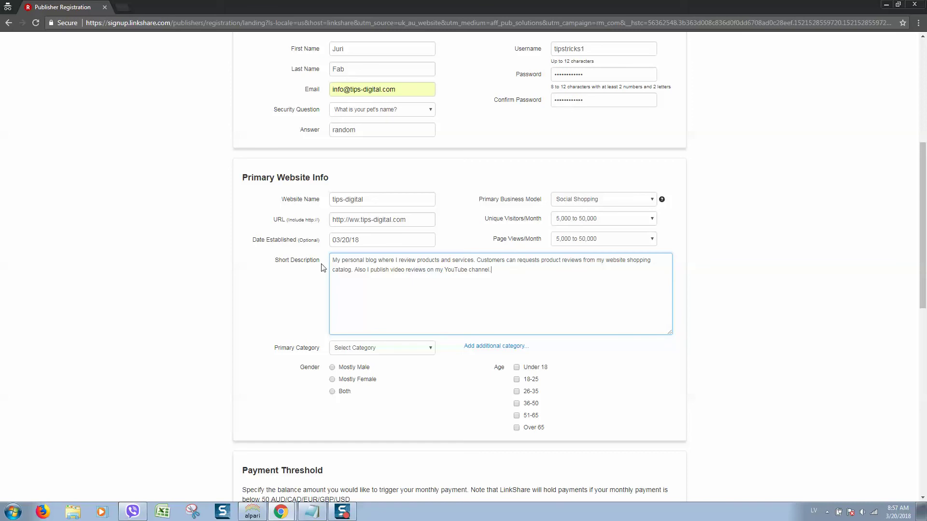
{"action": "scroll", "coordinate": [372, 294], "scroll_direction": "down", "scroll_amount": 2}
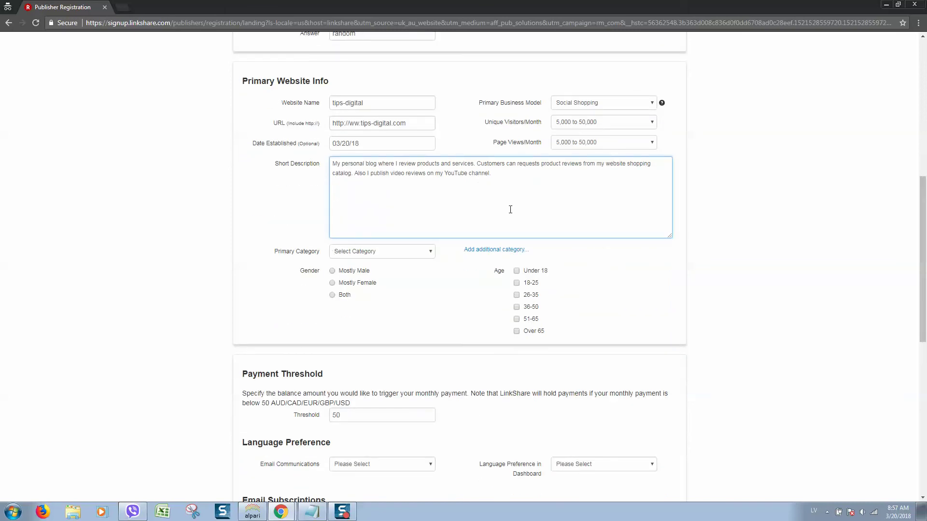
{"action": "left_click_drag", "start_coordinate": [491, 174], "coordinate": [333, 161]}
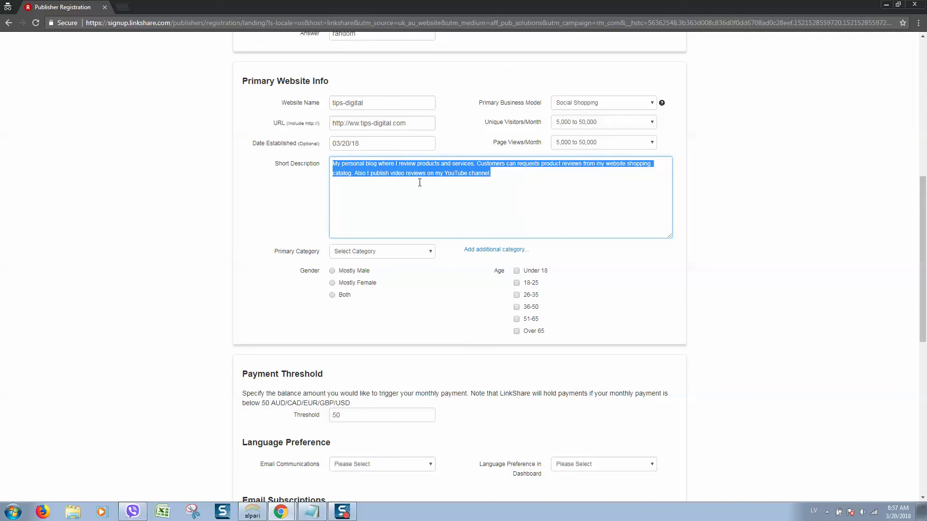
{"action": "scroll", "coordinate": [667, 208], "scroll_direction": "up", "scroll_amount": 3}
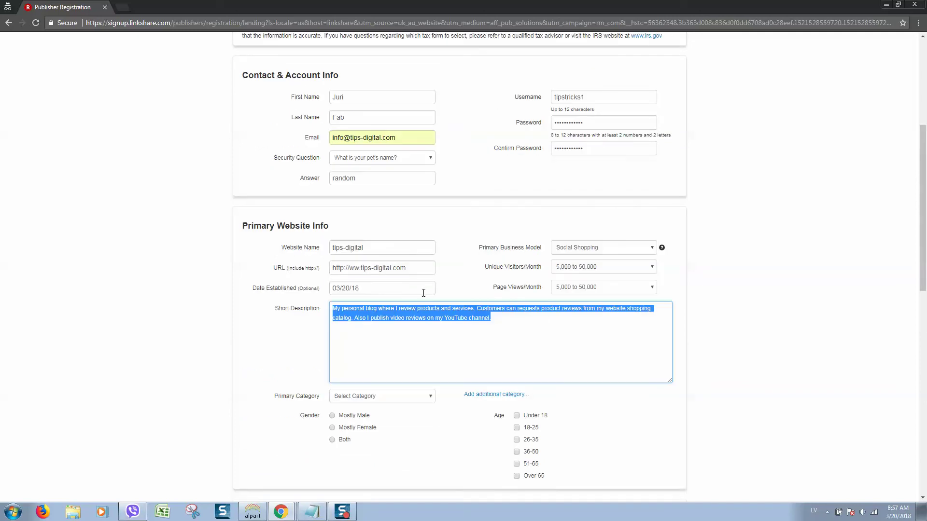
{"action": "left_click", "coordinate": [731, 298]}
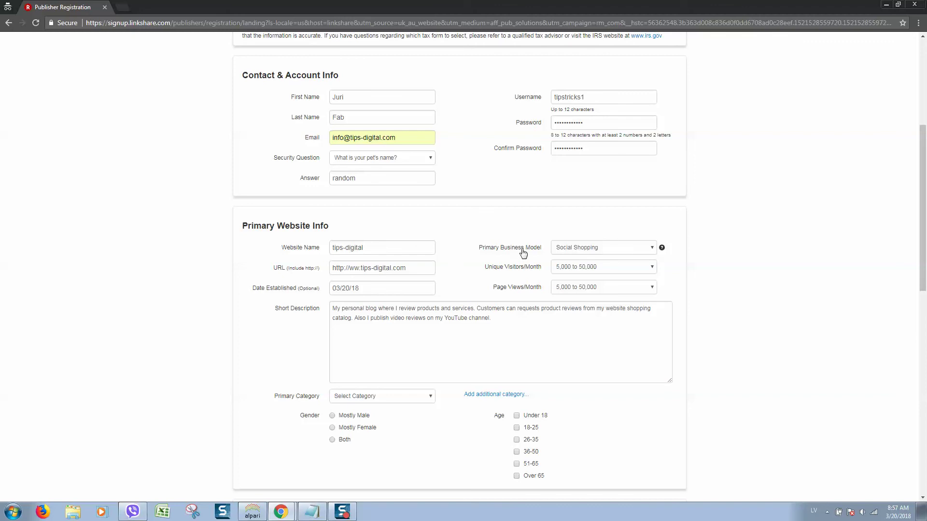
{"action": "left_click_drag", "start_coordinate": [506, 319], "coordinate": [269, 293]}
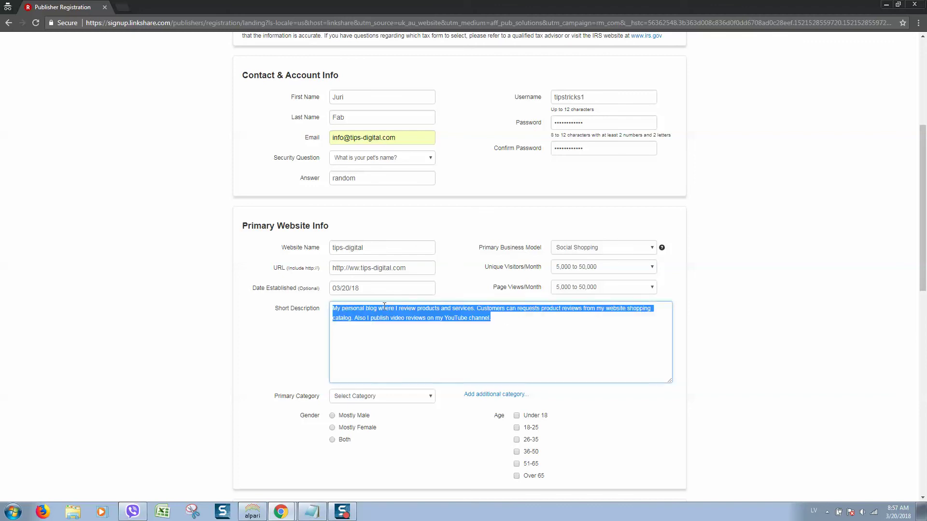
{"action": "left_click", "coordinate": [711, 234]}
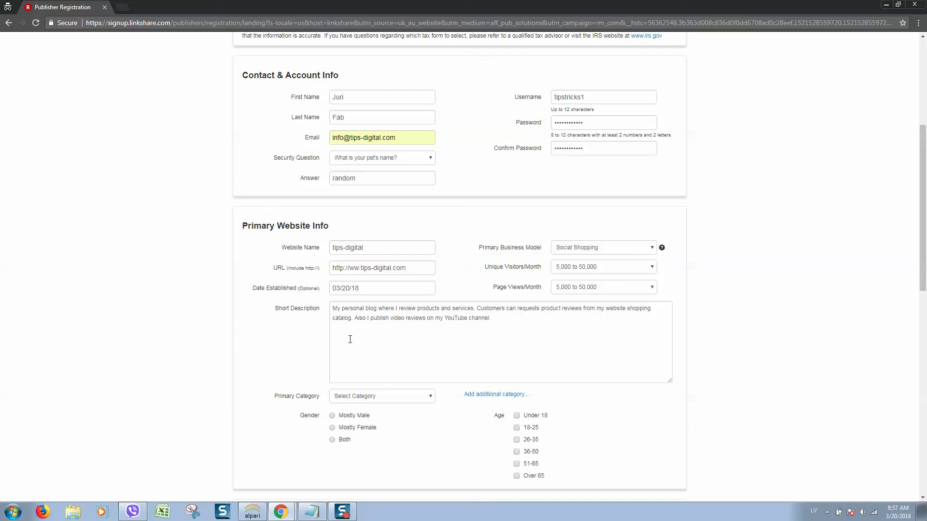
{"action": "scroll", "coordinate": [289, 340], "scroll_direction": "down", "scroll_amount": 5}
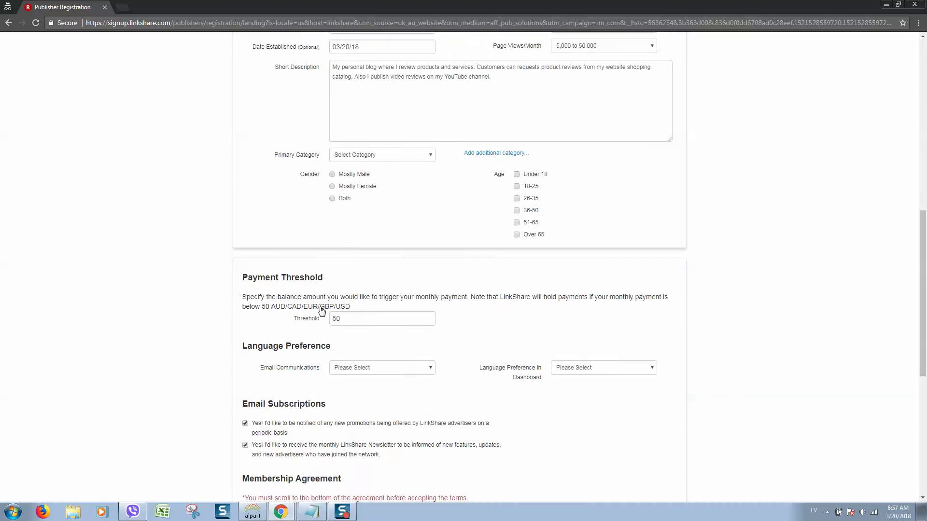
{"action": "scroll", "coordinate": [449, 181], "scroll_direction": "up", "scroll_amount": 2}
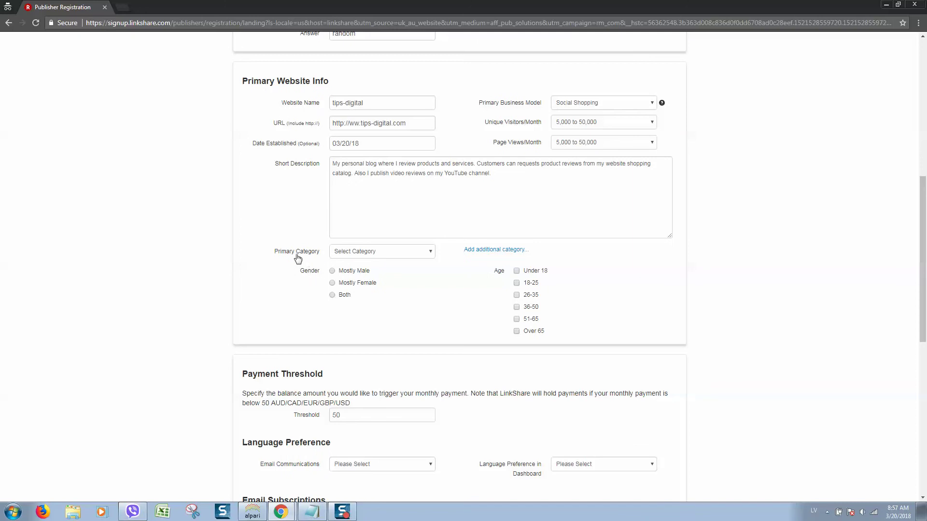
Step: Scroll the Primary Category list and choose Blog/Social Networking
{"action": "left_click", "coordinate": [359, 255]}
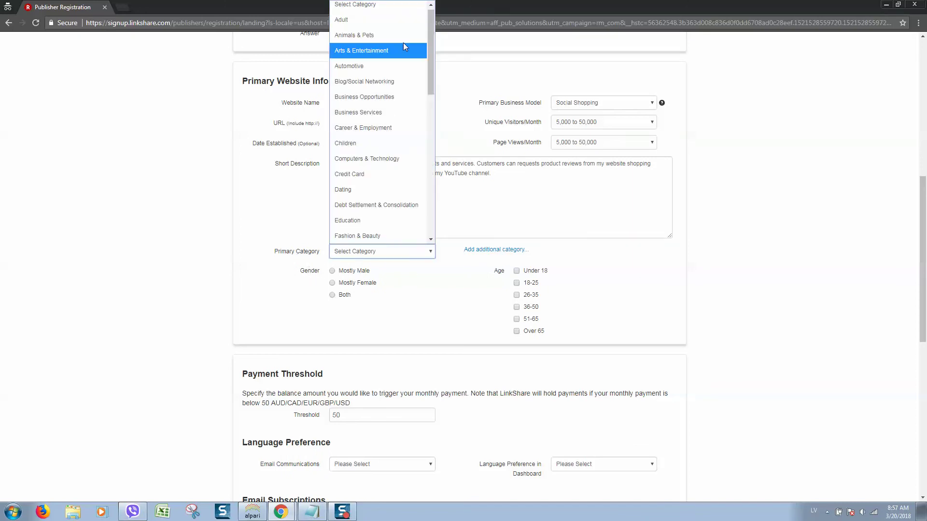
{"action": "scroll", "coordinate": [398, 166], "scroll_direction": "down", "scroll_amount": 5}
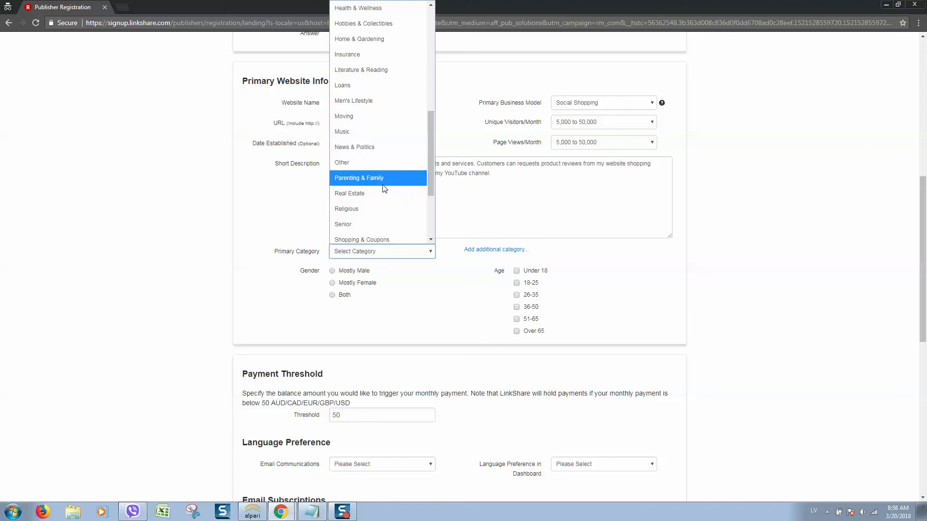
{"action": "scroll", "coordinate": [384, 195], "scroll_direction": "down", "scroll_amount": 3}
{"action": "scroll", "coordinate": [393, 220], "scroll_direction": "up", "scroll_amount": 10}
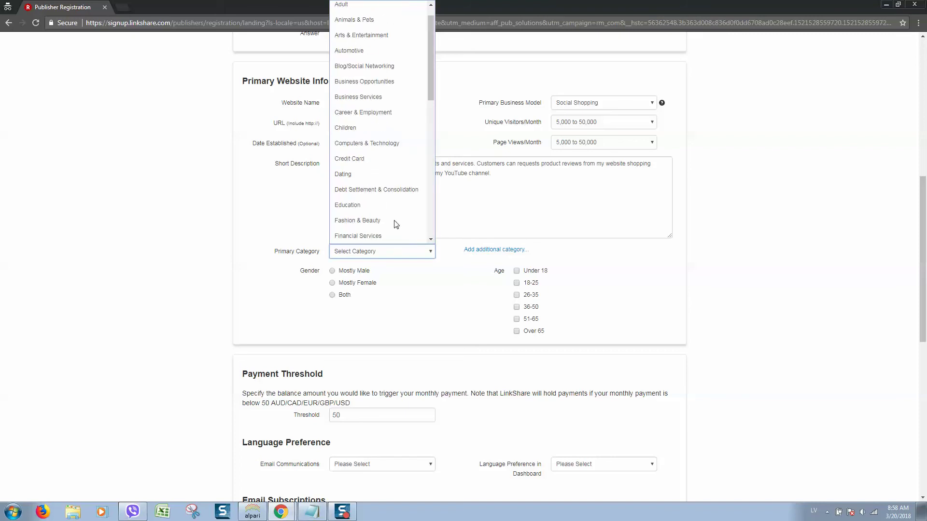
{"action": "scroll", "coordinate": [386, 144], "scroll_direction": "up", "scroll_amount": 1}
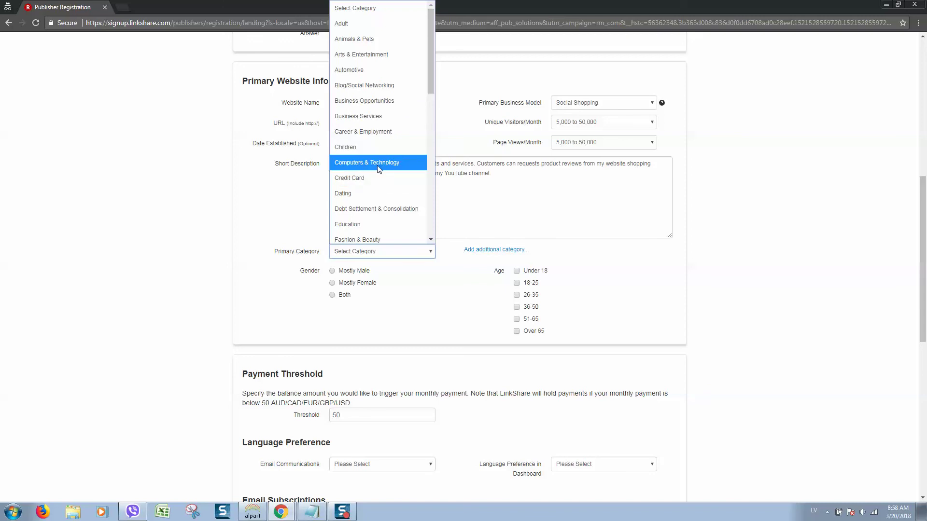
{"action": "scroll", "coordinate": [386, 191], "scroll_direction": "down", "scroll_amount": 5}
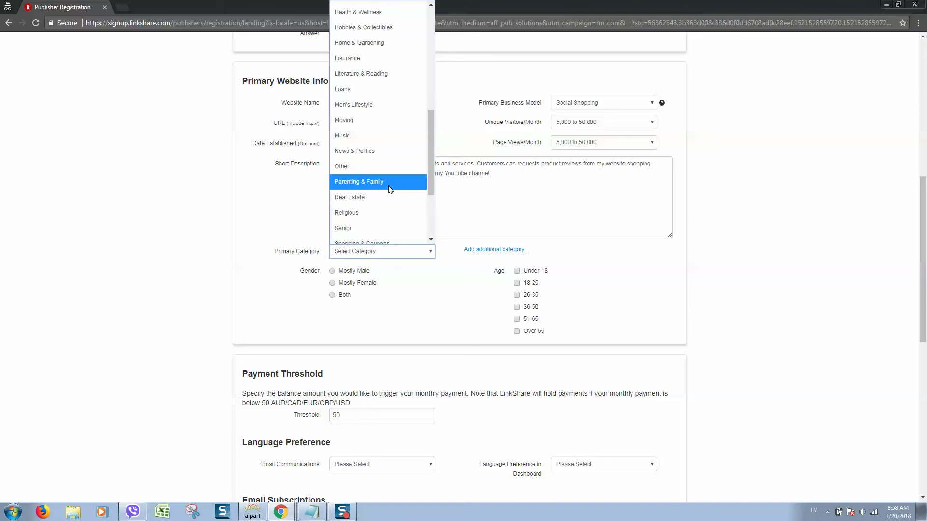
{"action": "scroll", "coordinate": [375, 193], "scroll_direction": "up", "scroll_amount": 5}
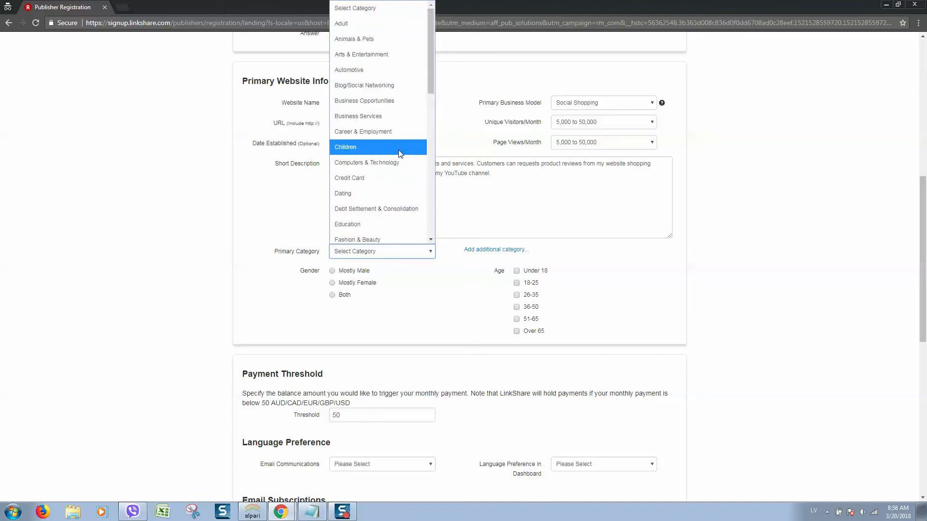
{"action": "left_click", "coordinate": [398, 88]}
{"action": "left_click", "coordinate": [393, 326]}
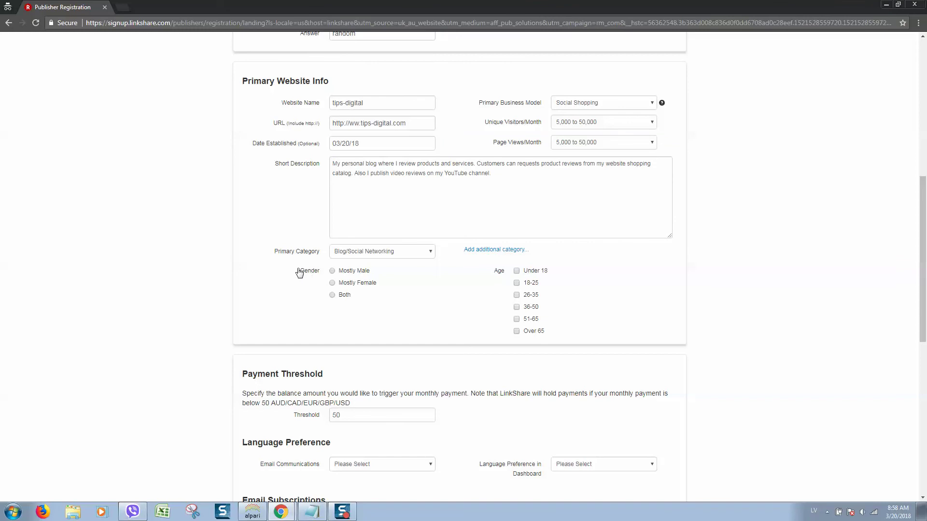
Step: Choose Both for audience gender and check the 18-25, 26-35, 36-50 and 51-65 age boxes
{"action": "left_click", "coordinate": [332, 296]}
{"action": "left_click", "coordinate": [517, 295]}
{"action": "left_click", "coordinate": [516, 307]}
{"action": "left_click", "coordinate": [517, 283]}
{"action": "left_click", "coordinate": [517, 307]}
{"action": "left_click", "coordinate": [516, 307]}
{"action": "left_click", "coordinate": [517, 320]}
{"action": "scroll", "coordinate": [415, 282], "scroll_direction": "down", "scroll_amount": 3}
Step: Confirm the Payment Threshold stays at 50
{"action": "left_click", "coordinate": [379, 269]}
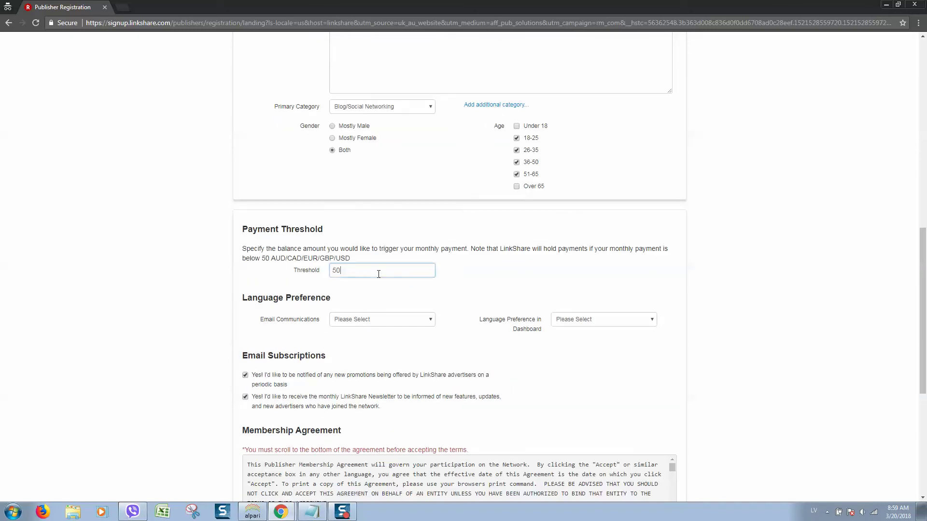
{"action": "double_click", "coordinate": [337, 270]}
{"action": "scroll", "coordinate": [348, 268], "scroll_direction": "down", "scroll_amount": 3}
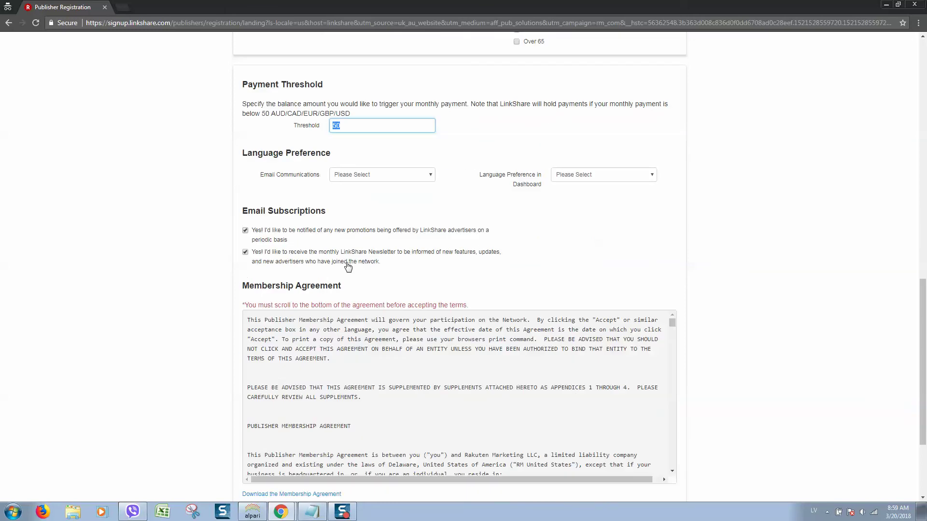
{"action": "scroll", "coordinate": [357, 217], "scroll_direction": "up", "scroll_amount": 1}
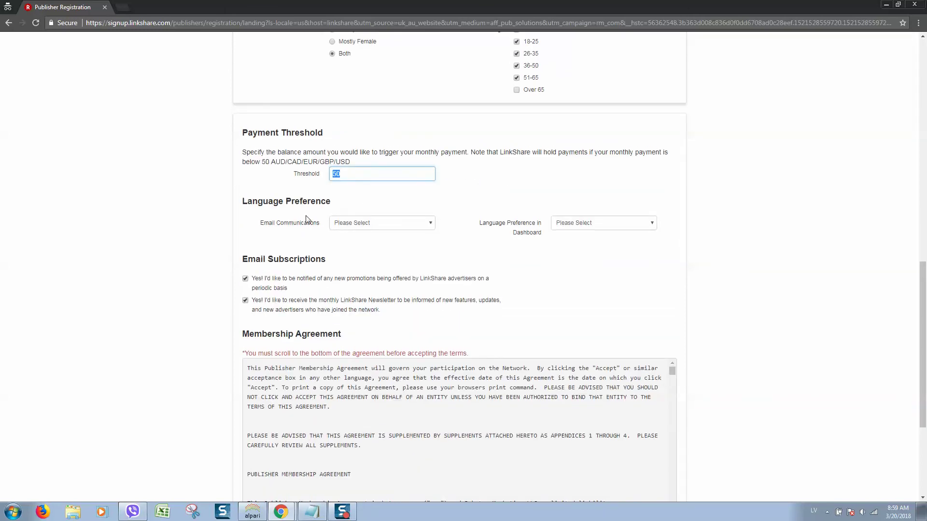
Step: Set Email Communications and Dashboard language preferences to English (U.S.)
{"action": "left_click", "coordinate": [340, 220]}
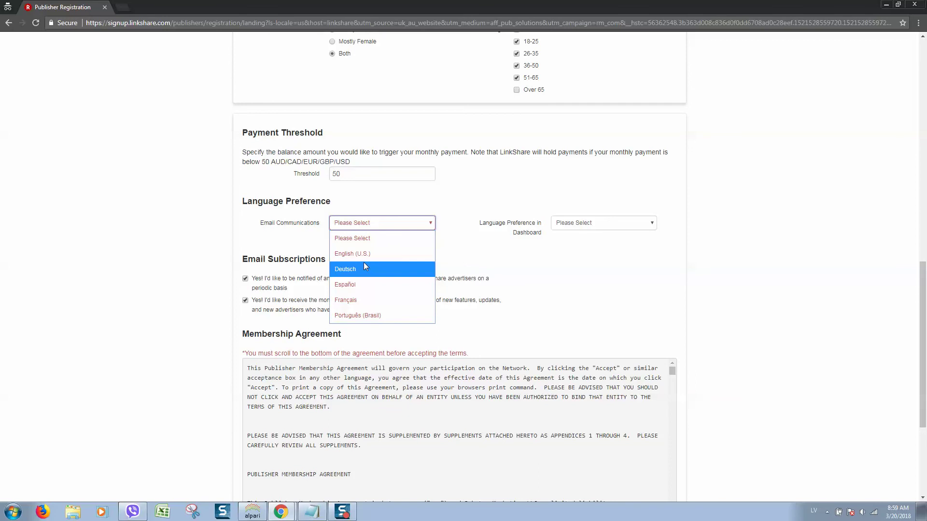
{"action": "left_click", "coordinate": [374, 253]}
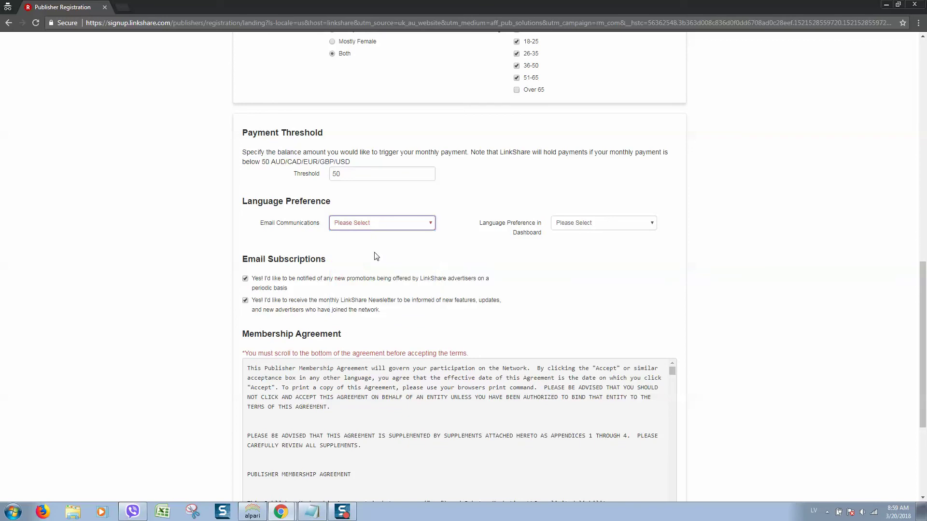
{"action": "left_click", "coordinate": [603, 225]}
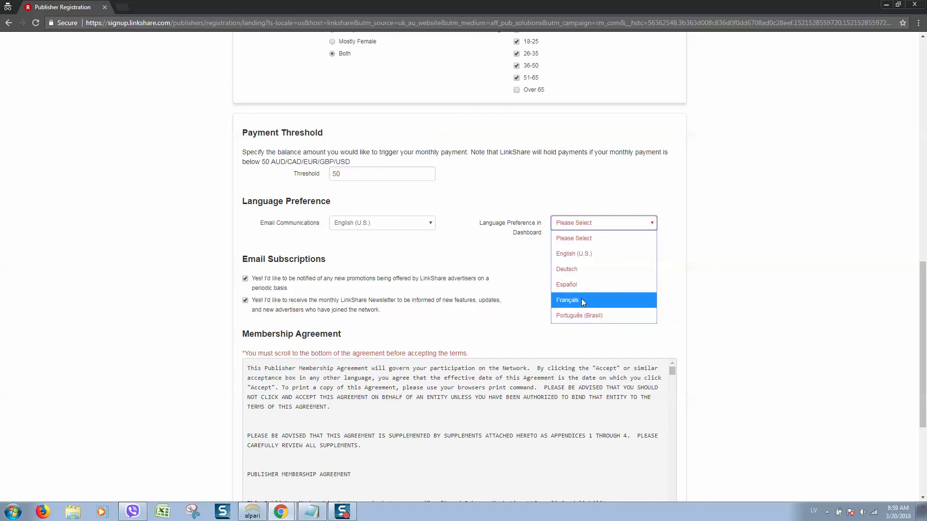
{"action": "left_click", "coordinate": [601, 253]}
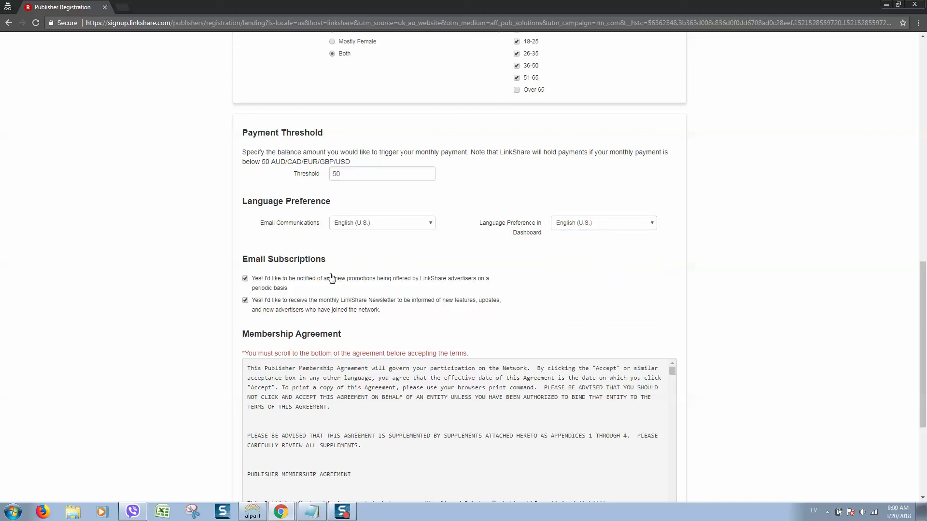
{"action": "left_click_drag", "start_coordinate": [252, 260], "coordinate": [419, 264]}
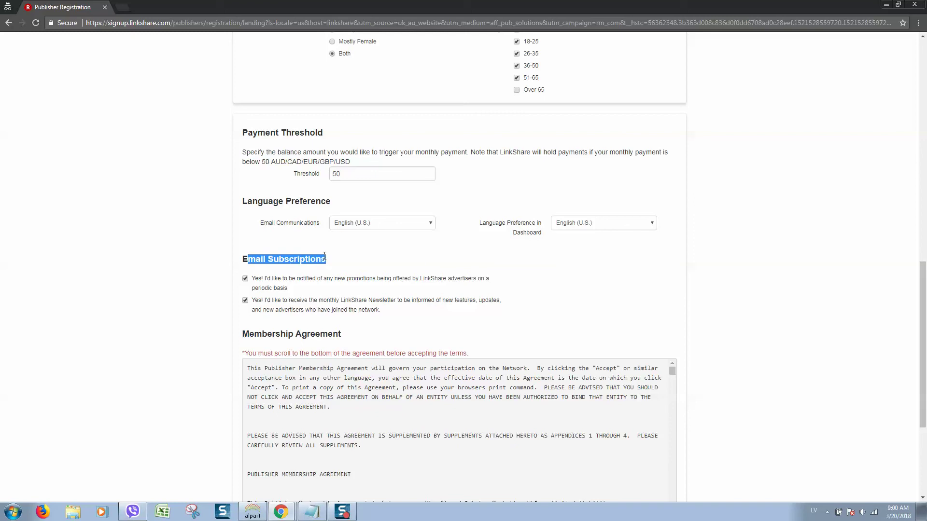
Step: Tick the 'I am 18 years of age or older' checkbox
{"action": "scroll", "coordinate": [297, 253], "scroll_direction": "down", "scroll_amount": 2}
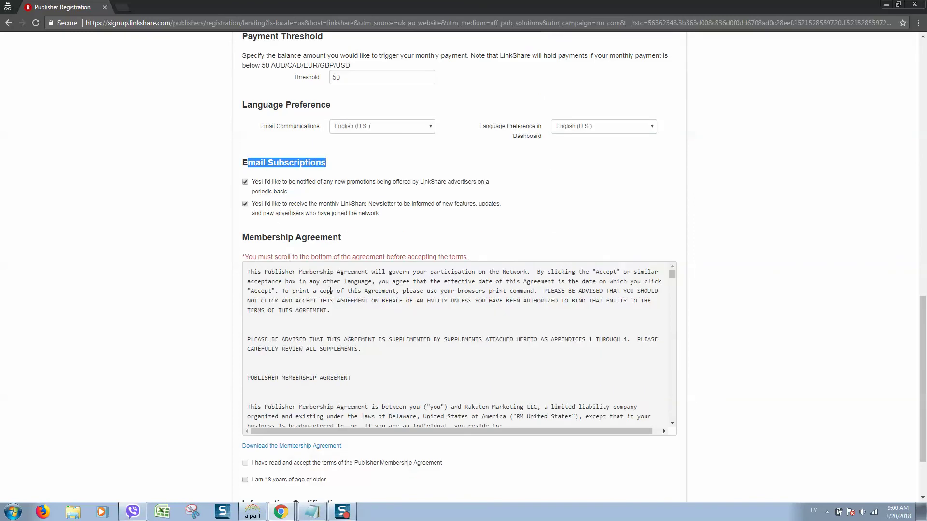
{"action": "scroll", "coordinate": [270, 299], "scroll_direction": "down", "scroll_amount": 3}
{"action": "scroll", "coordinate": [223, 416], "scroll_direction": "down", "scroll_amount": 2}
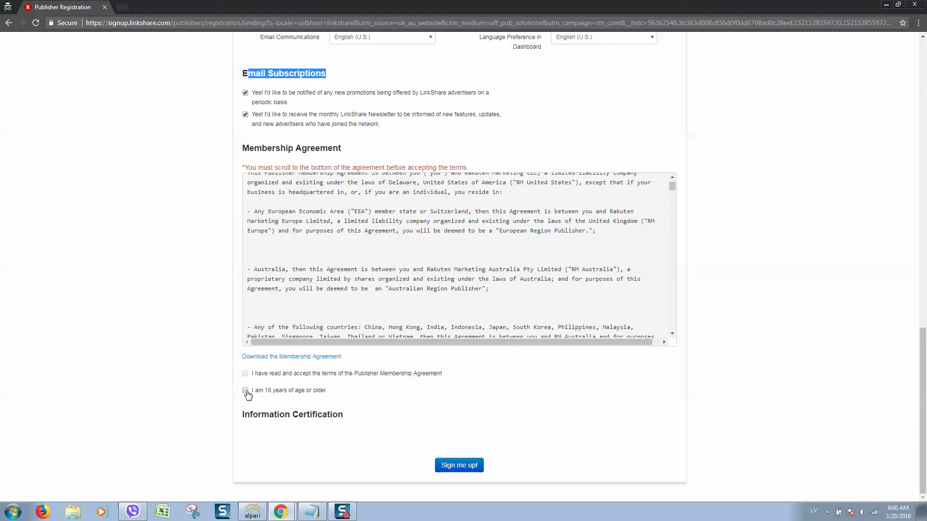
{"action": "left_click", "coordinate": [246, 391]}
Step: Scroll through the Membership Agreement and tick 'I have read and accept' the terms
{"action": "left_click_drag", "start_coordinate": [673, 186], "coordinate": [681, 333]}
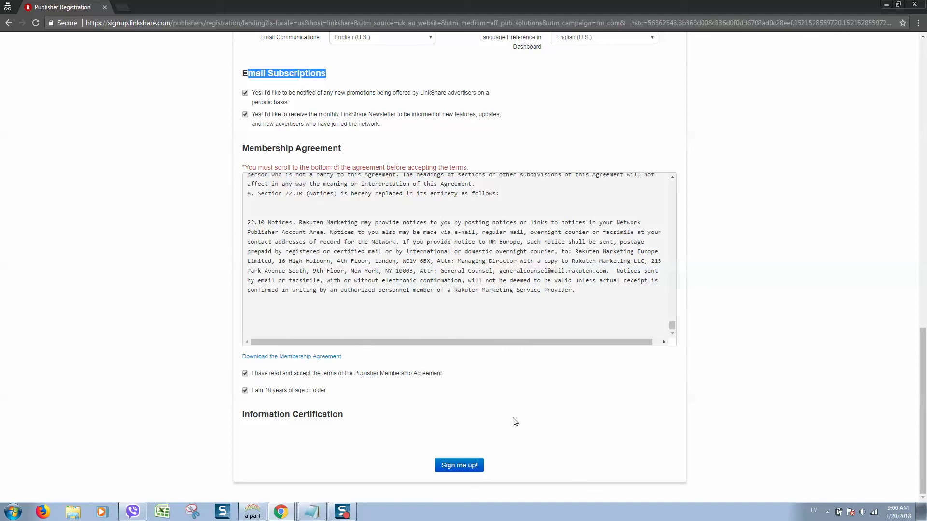
{"action": "left_click", "coordinate": [459, 465]}
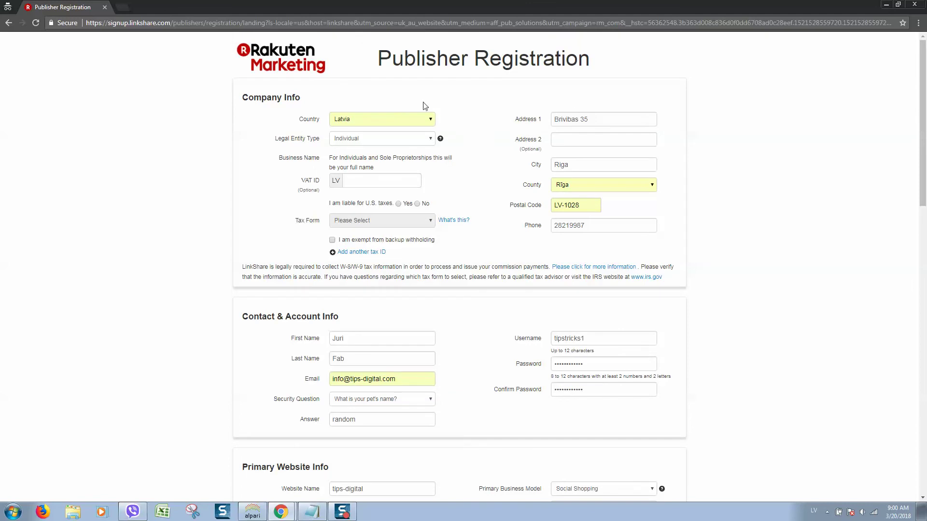
{"action": "scroll", "coordinate": [333, 178], "scroll_direction": "down", "scroll_amount": 17}
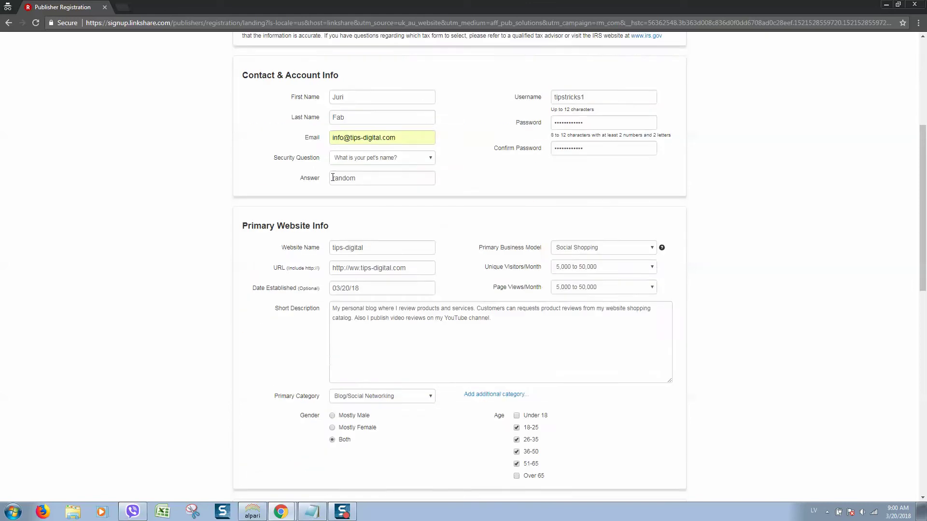
{"action": "scroll", "coordinate": [381, 153], "scroll_direction": "up", "scroll_amount": 5}
{"action": "scroll", "coordinate": [382, 153], "scroll_direction": "up", "scroll_amount": 10}
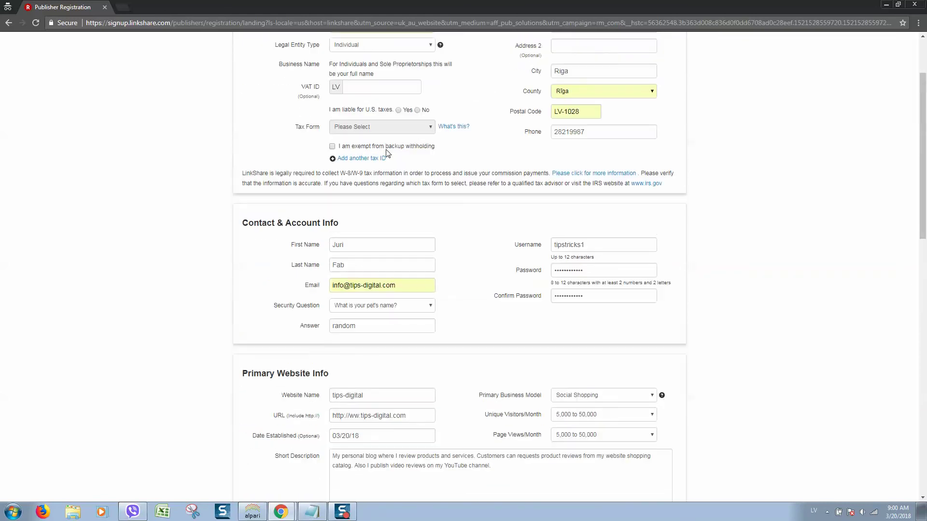
{"action": "scroll", "coordinate": [541, 140], "scroll_direction": "up", "scroll_amount": 2}
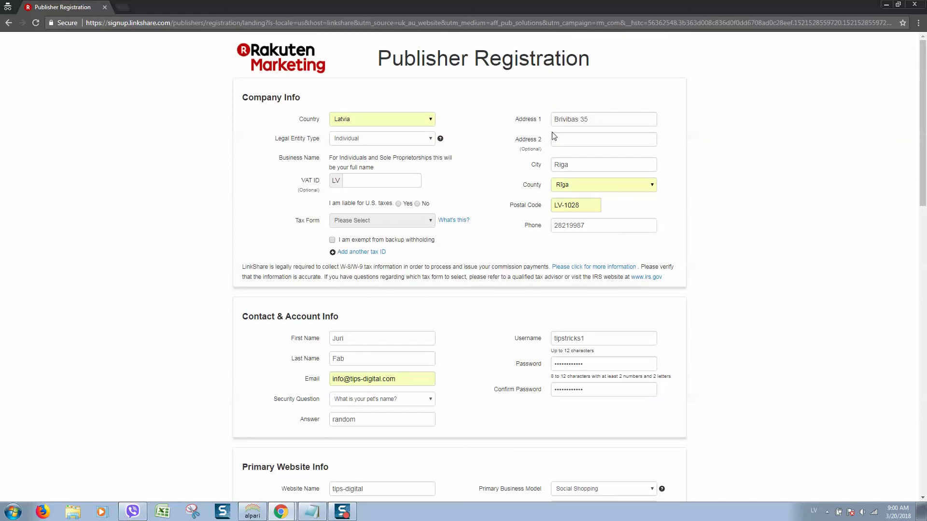